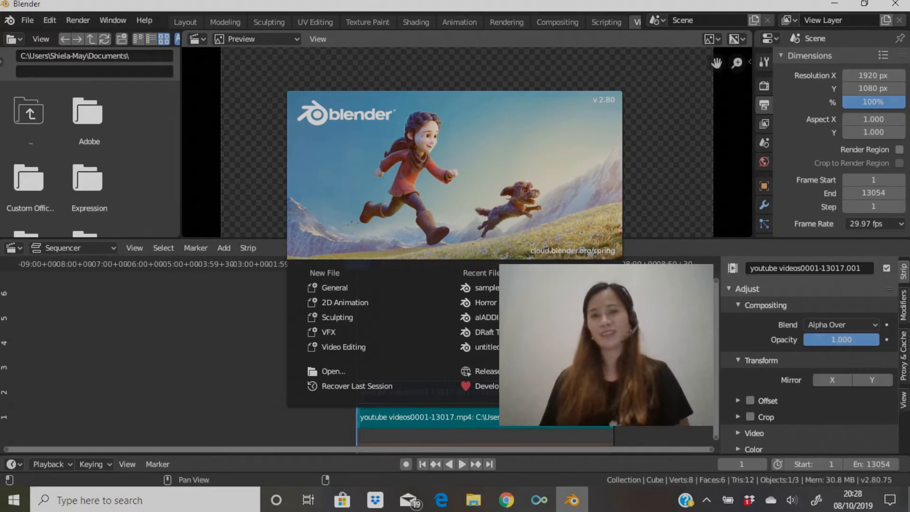
# Dismiss the splash screen and create a new file from the Video Editing template
pyautogui.click(24, 22)
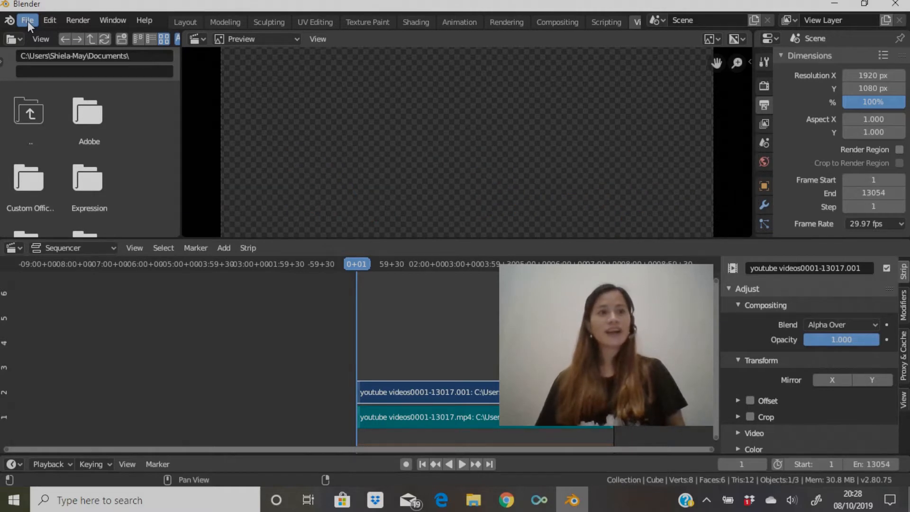
pyautogui.click(28, 21)
pyautogui.moveTo(38, 40)
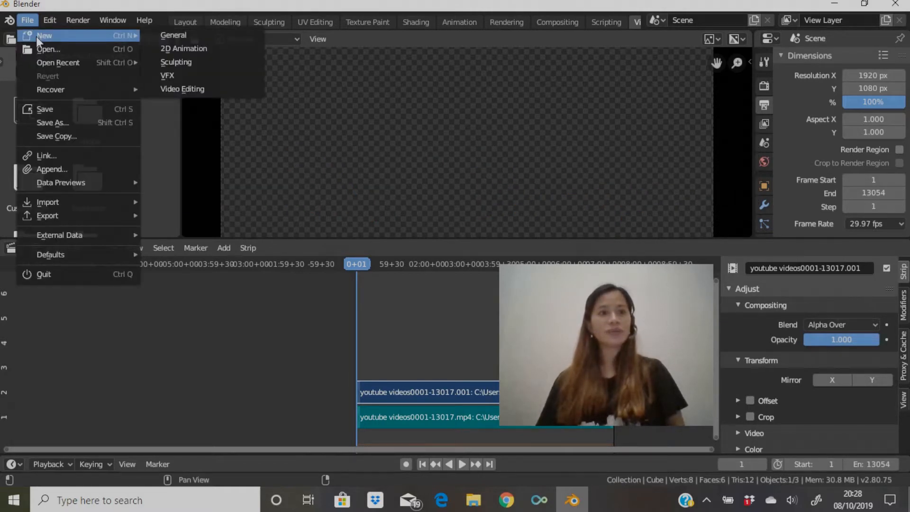
pyautogui.click(182, 87)
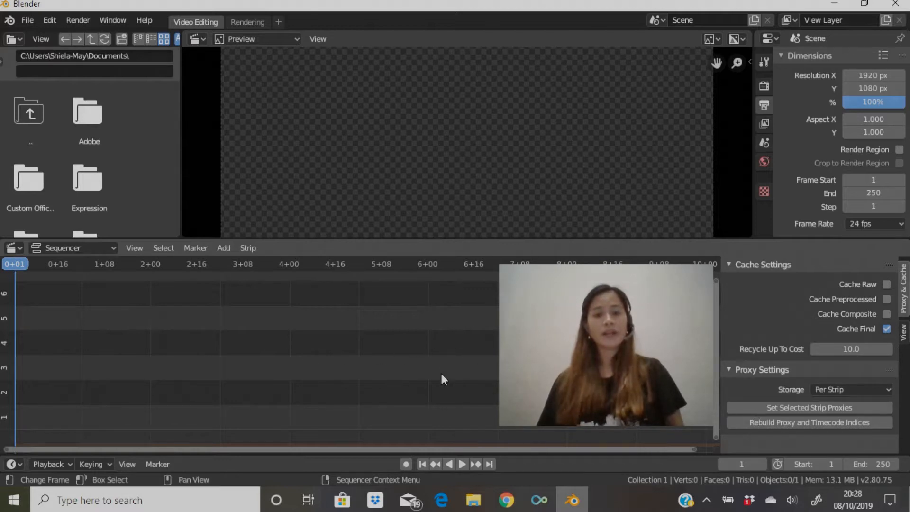
# Add the image IMG-20190604-WA0001.jpg from the Desktop's New Folder as an image strip at frame 1
pyautogui.press('Home')
pyautogui.scroll(-5, 445, 349)
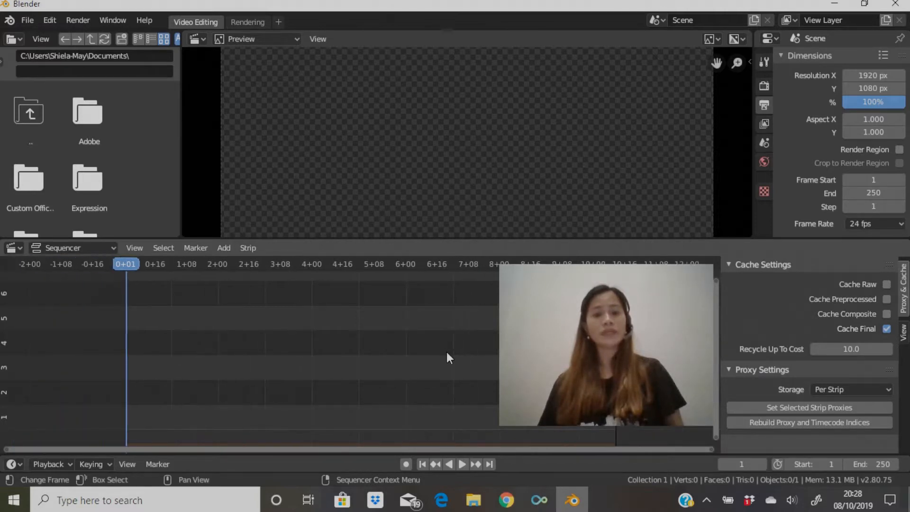
pyautogui.scroll(-4, 453, 359)
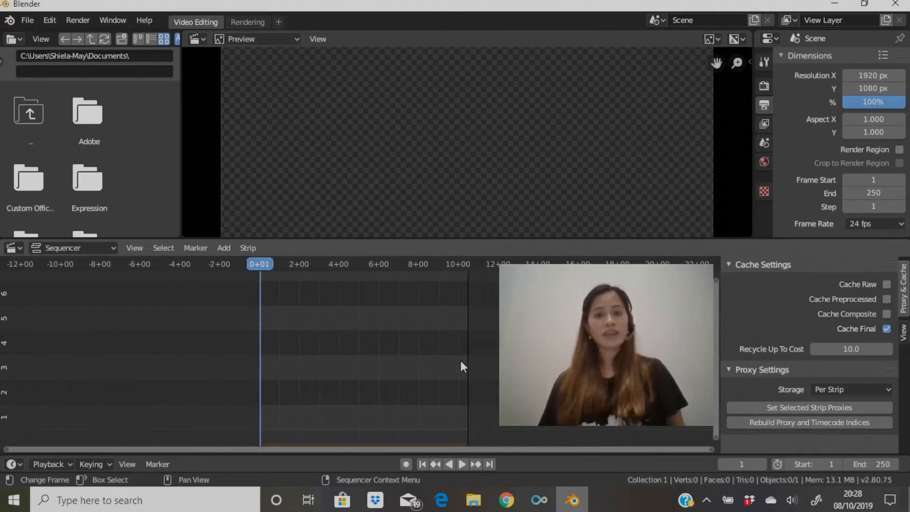
pyautogui.scroll(-1, 471, 365)
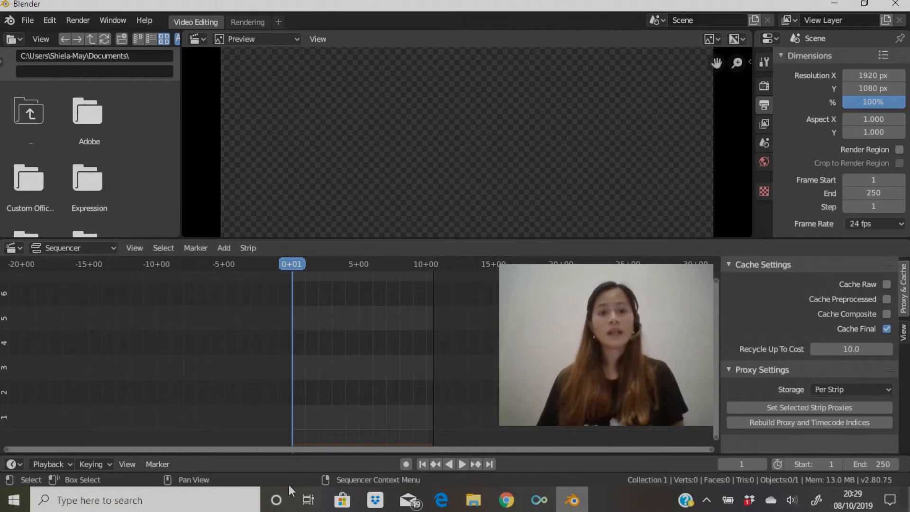
pyautogui.click(225, 248)
pyautogui.click(248, 337)
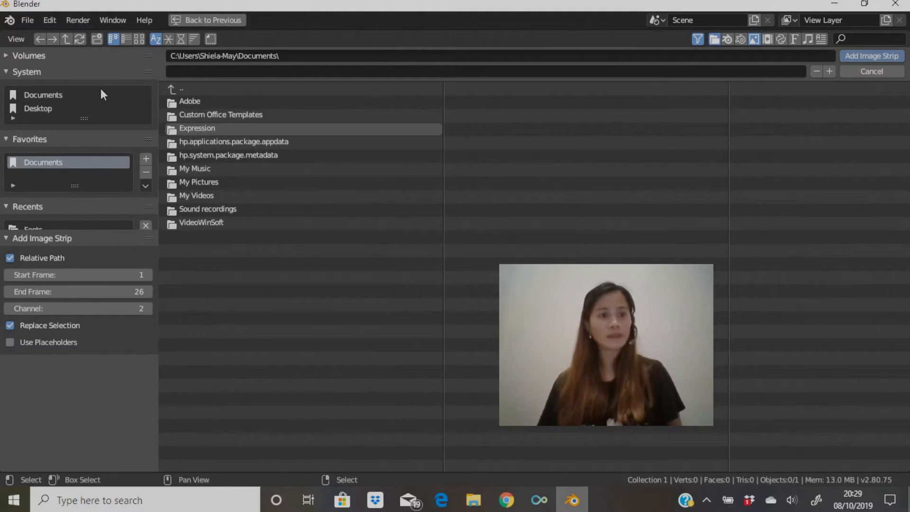
pyautogui.click(44, 107)
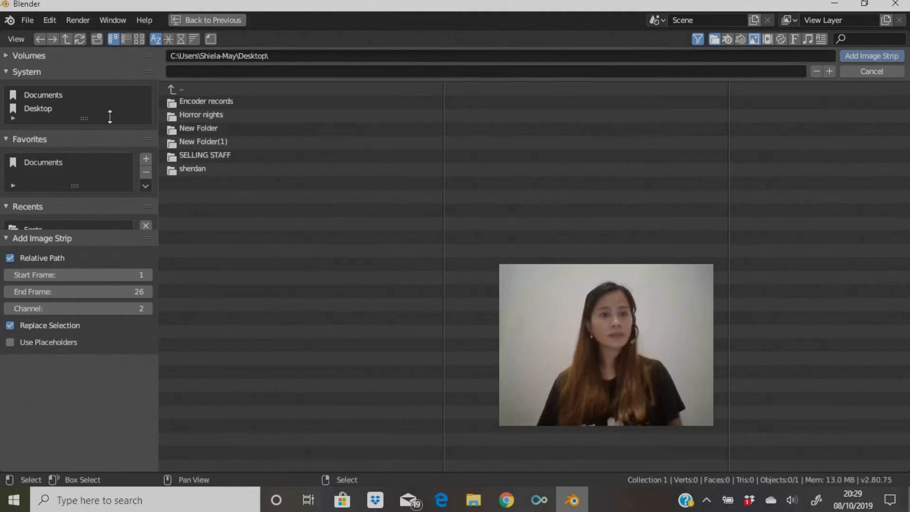
pyautogui.click(211, 126)
pyautogui.click(212, 114)
pyautogui.click(852, 56)
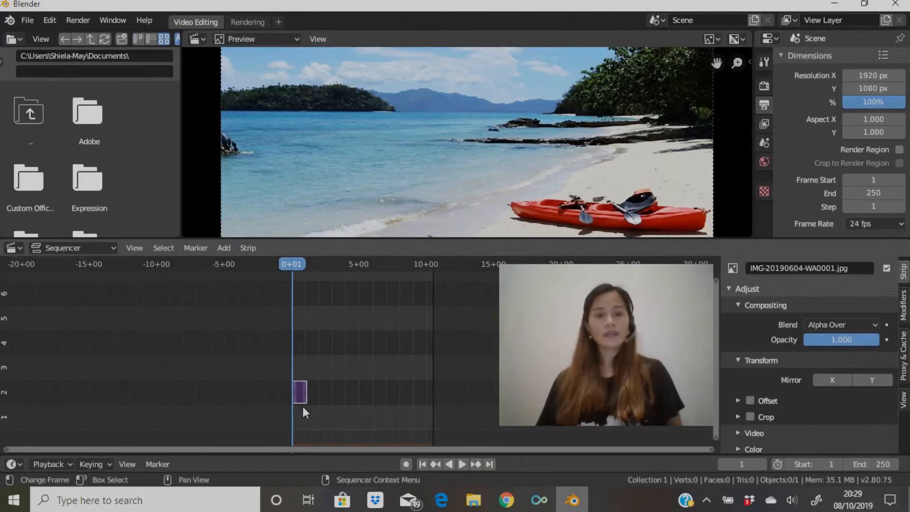
# Set the image strip's duration to 70 frames in its time settings
pyautogui.scroll(-3, 854, 388)
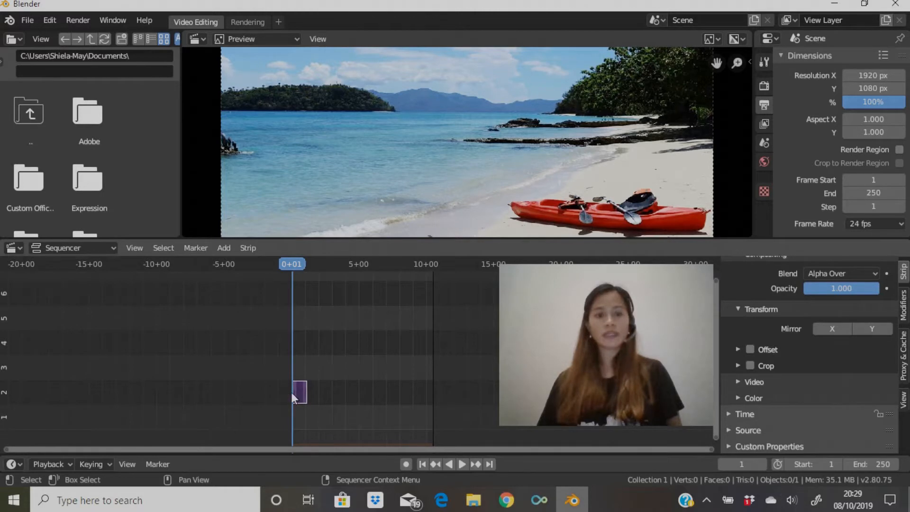
pyautogui.click(734, 414)
pyautogui.scroll(-3, 776, 407)
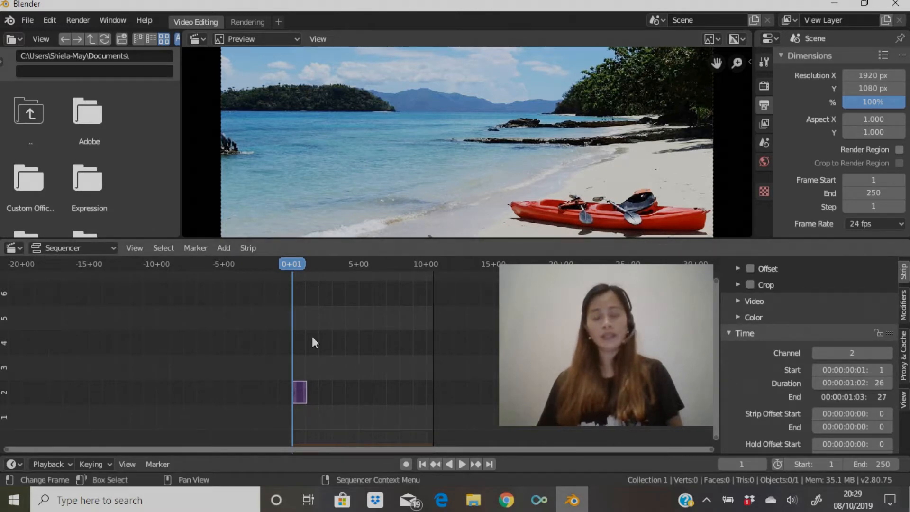
pyautogui.click(866, 383)
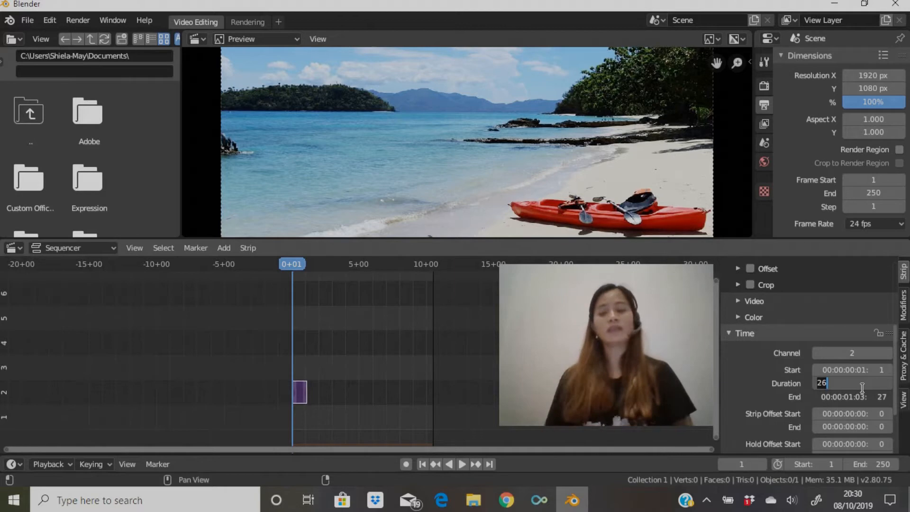
pyautogui.press('BackSpace')
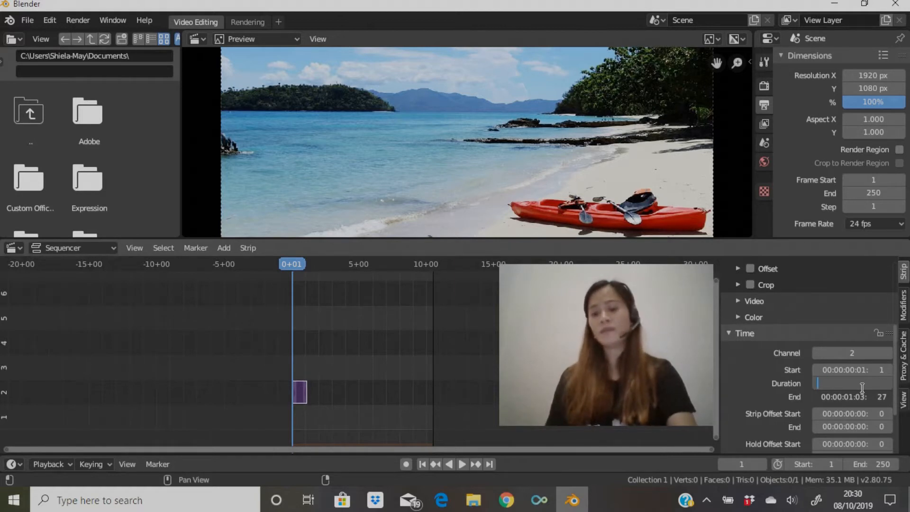
pyautogui.write('70')
pyautogui.press('Return')
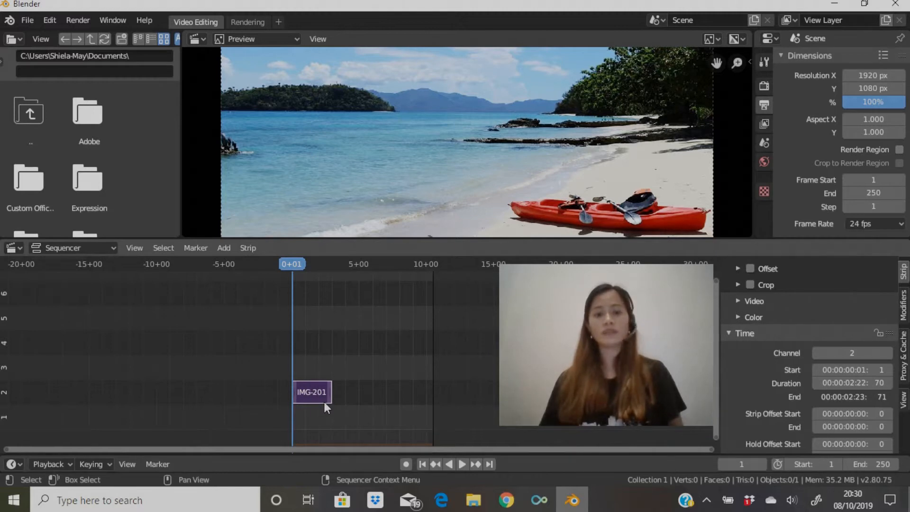
# Fit the image in the preview and set the image strip's blend mode to Cross
pyautogui.scroll(-2, 474, 184)
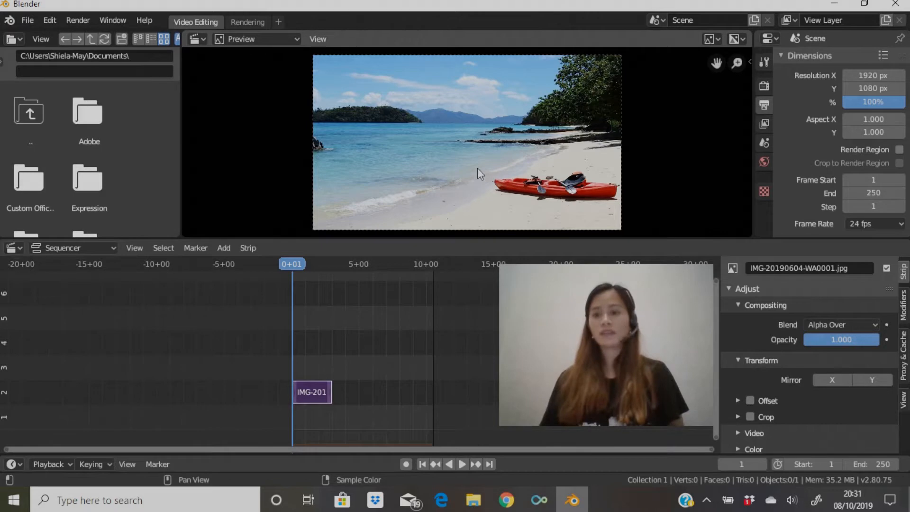
pyautogui.press('Home')
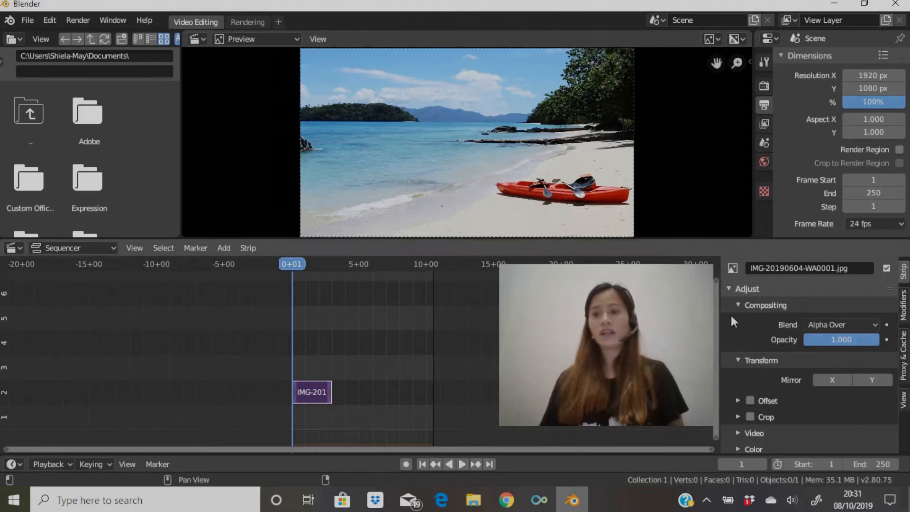
pyautogui.click(875, 322)
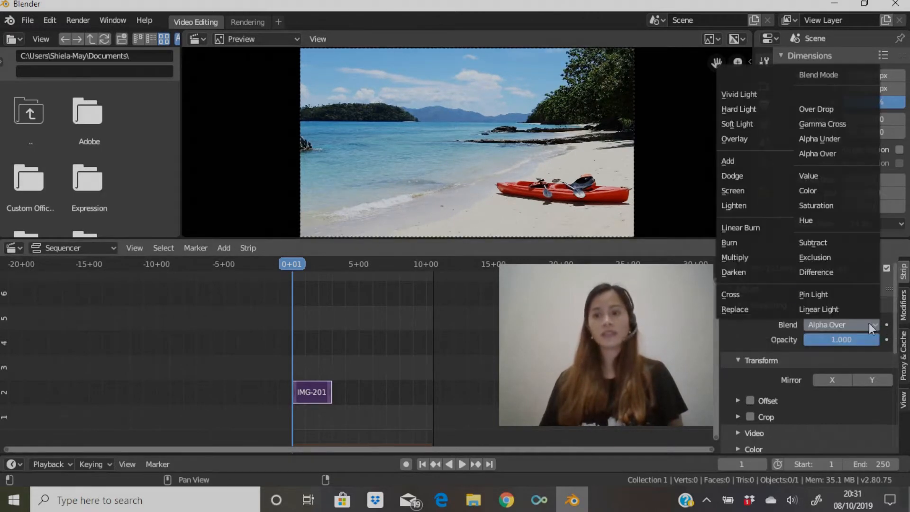
pyautogui.click(726, 294)
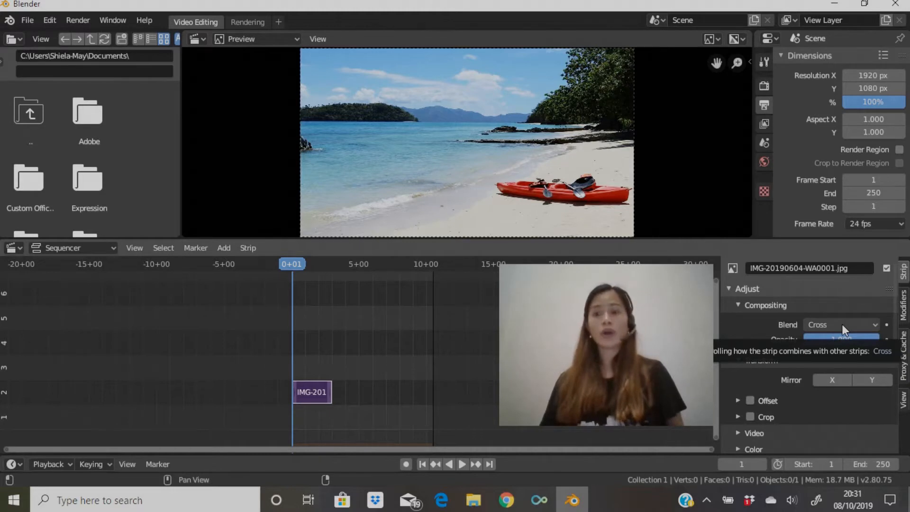
# Add a text strip at frame 0 in the channel above the image strip
pyautogui.scroll(-4, 842, 324)
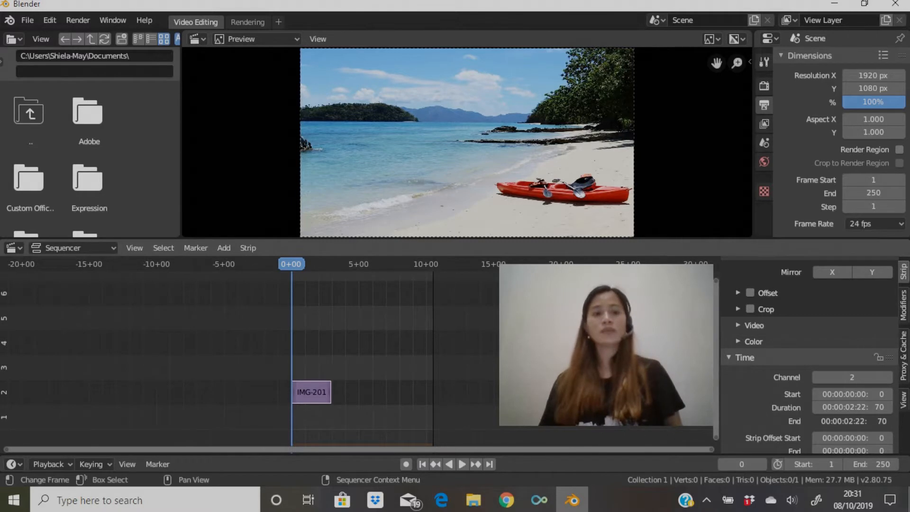
pyautogui.click(226, 247)
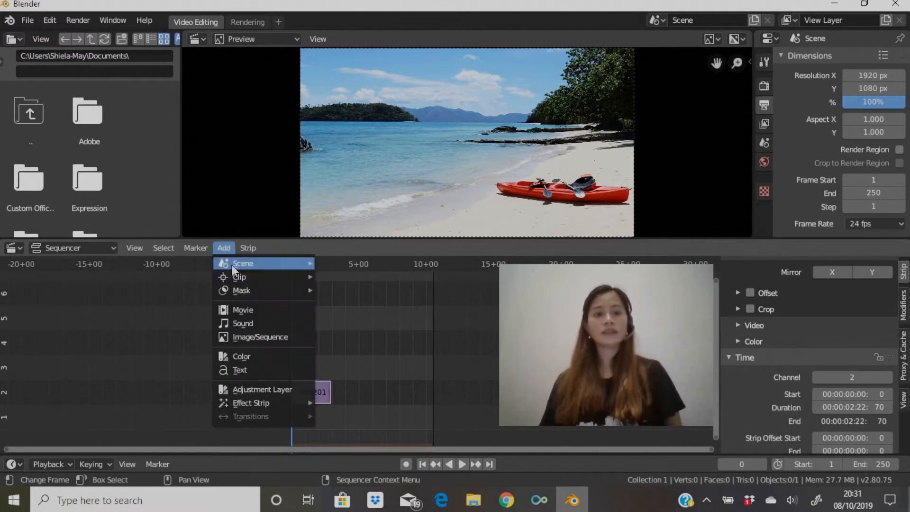
pyautogui.click(245, 370)
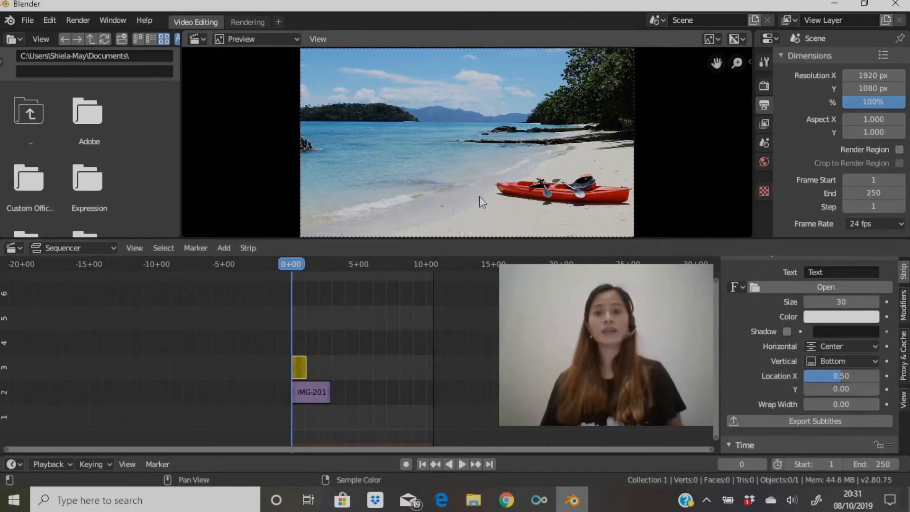
# Set the text strip's color to black and its size to 106
pyautogui.scroll(-1, 486, 194)
pyautogui.scroll(1, 489, 195)
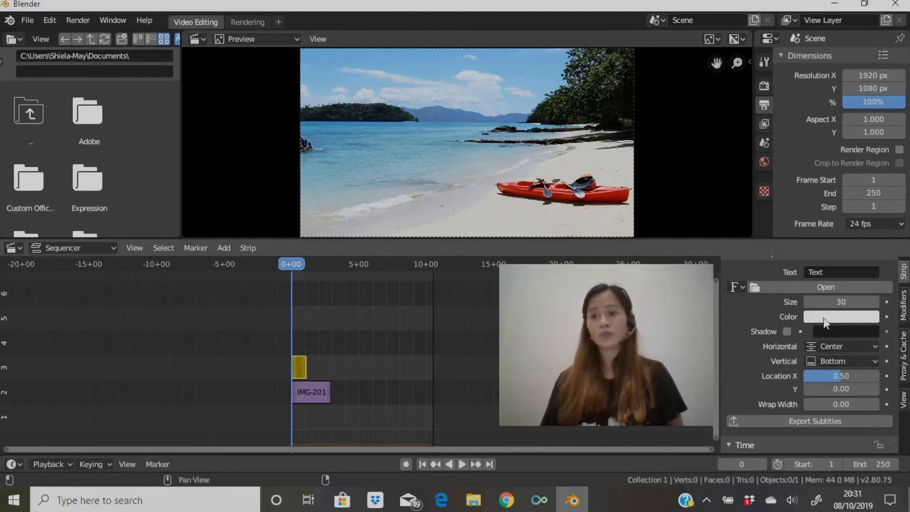
pyautogui.scroll(-1, 633, 199)
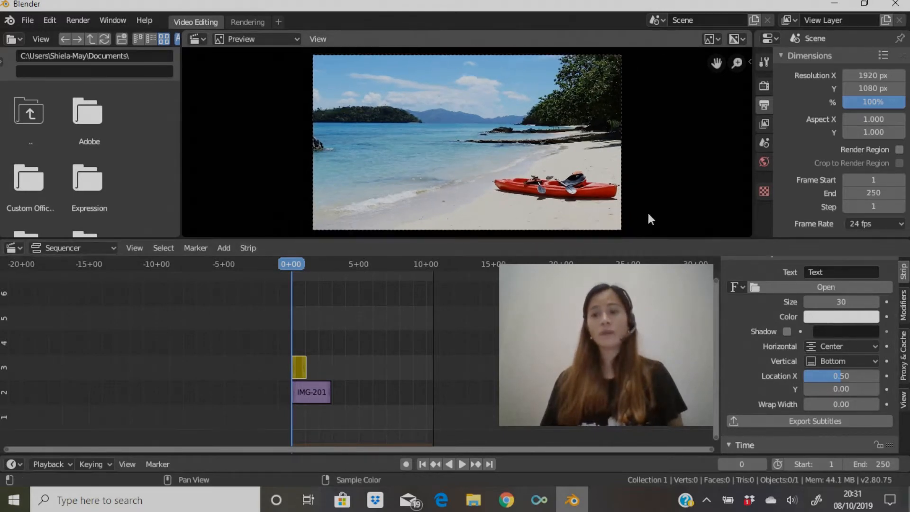
pyautogui.click(861, 318)
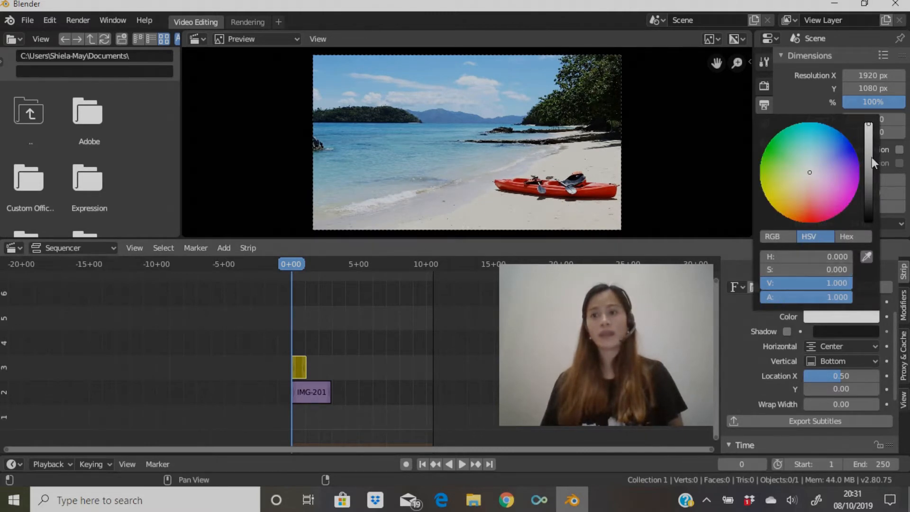
pyautogui.moveTo(869, 127); pyautogui.dragTo(869, 222)
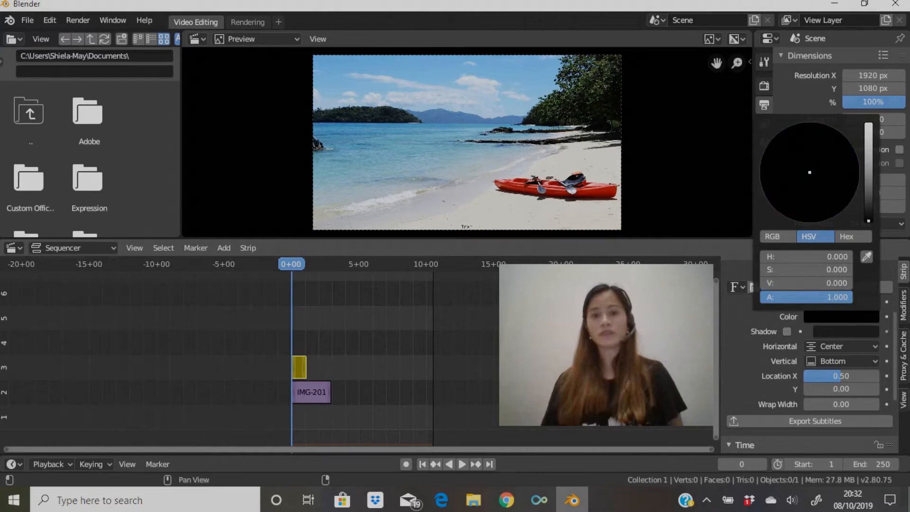
pyautogui.scroll(4, 504, 217)
pyautogui.moveTo(543, 209); pyautogui.dragTo(526, 137, button='middle')
pyautogui.scroll(3, 542, 141)
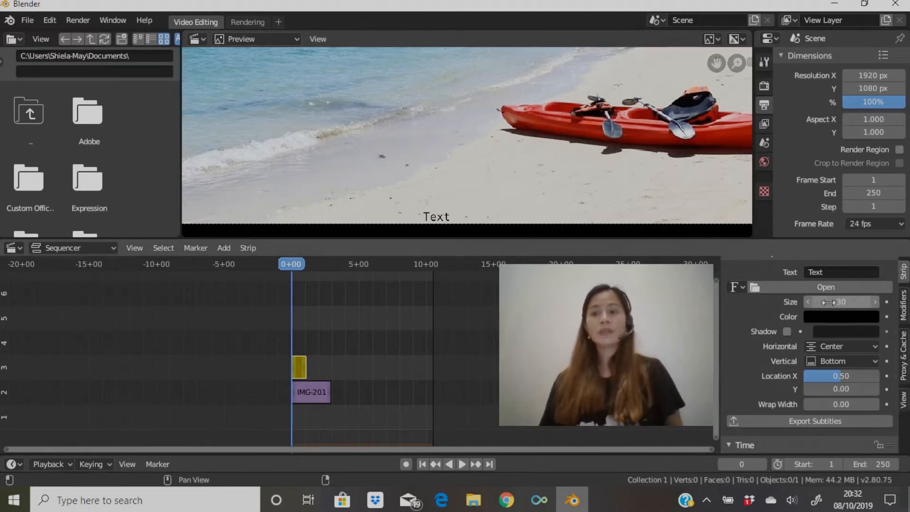
pyautogui.moveTo(828, 302)
pyautogui.mouseDown()
pyautogui.moveTo(905, 302)
pyautogui.moveTo(833, 306)
pyautogui.mouseUp()
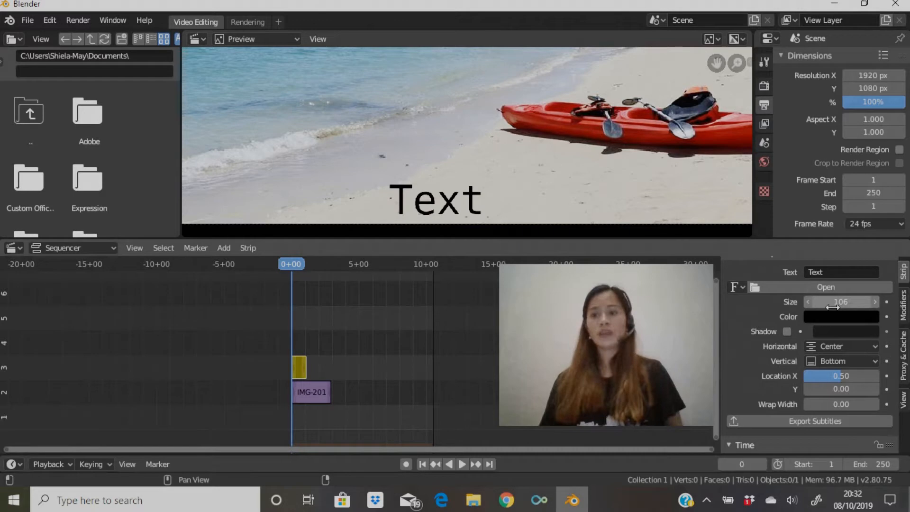
# Load the font BRUSHSCI.TTF from the Windows Fonts folder for the text strip, choosing it from font thumbnails
pyautogui.click(830, 288)
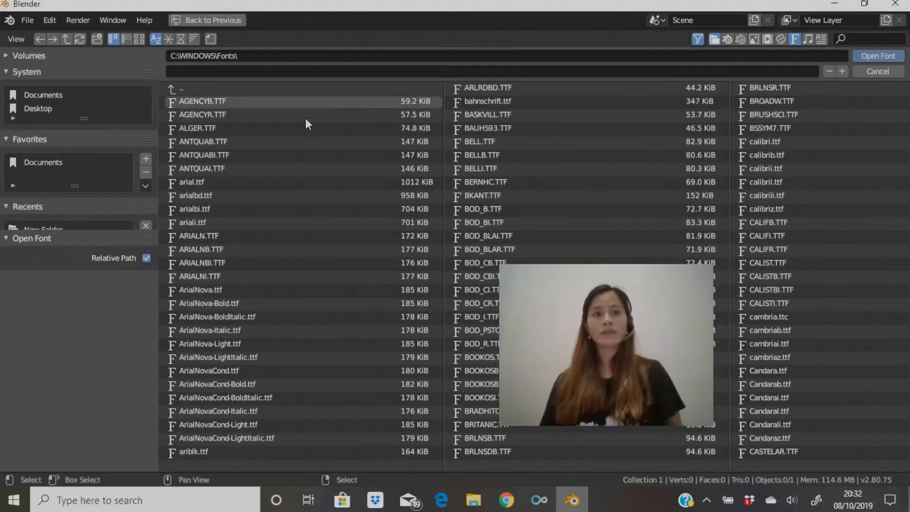
pyautogui.click(139, 40)
pyautogui.scroll(-5, 459, 284)
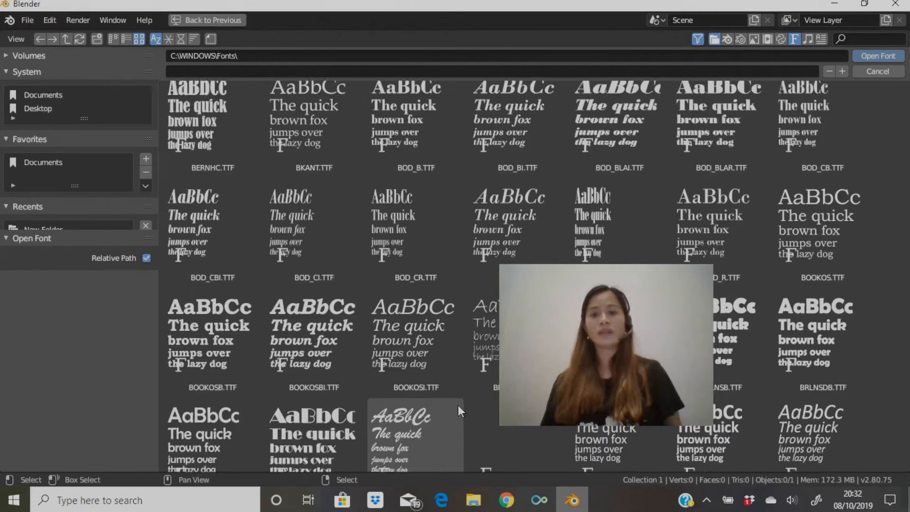
pyautogui.click(403, 406)
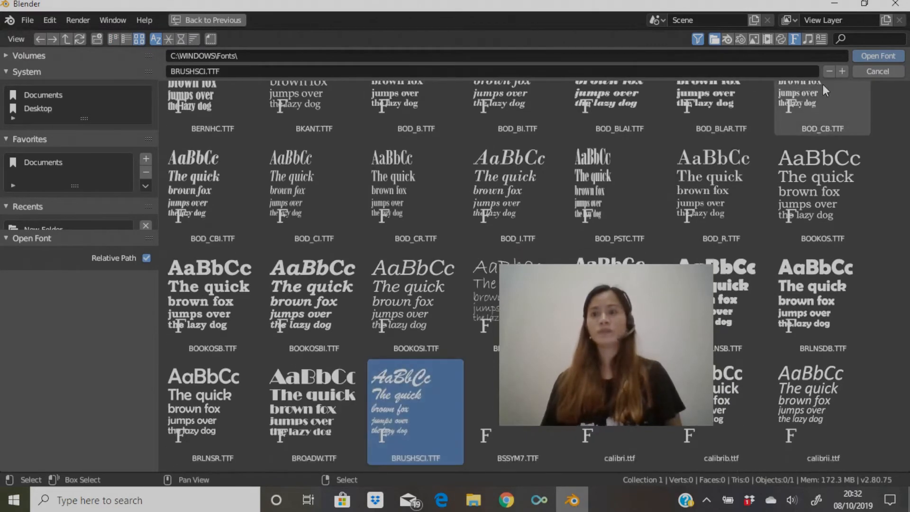
pyautogui.click(875, 55)
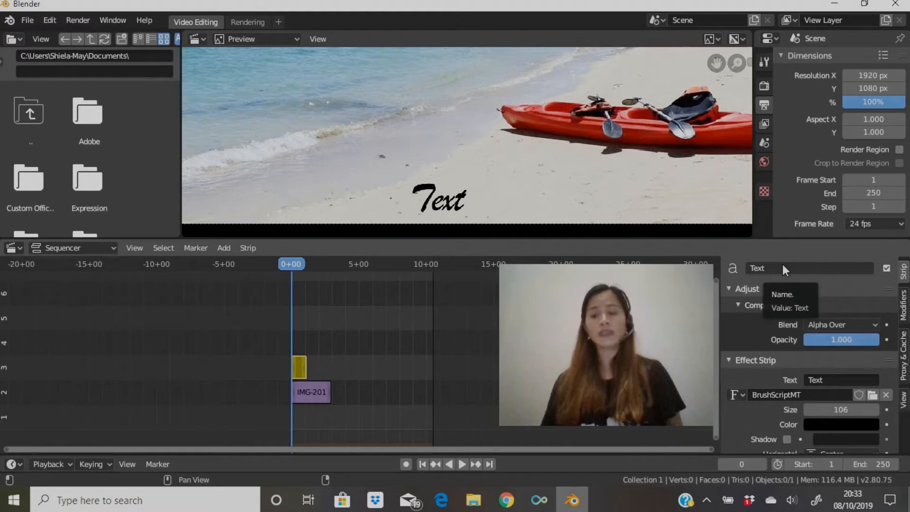
# Replace the text strip's content with "Seaside"
pyautogui.click(833, 379)
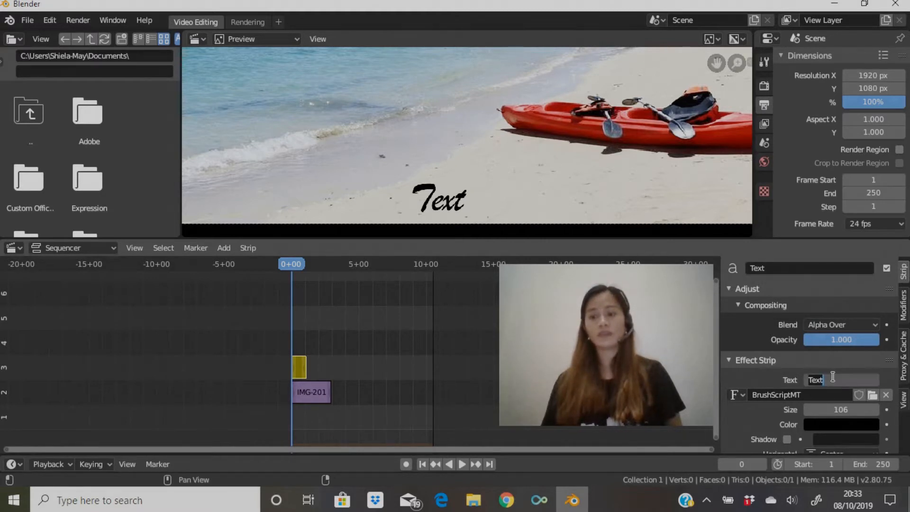
pyautogui.press('BackSpace')
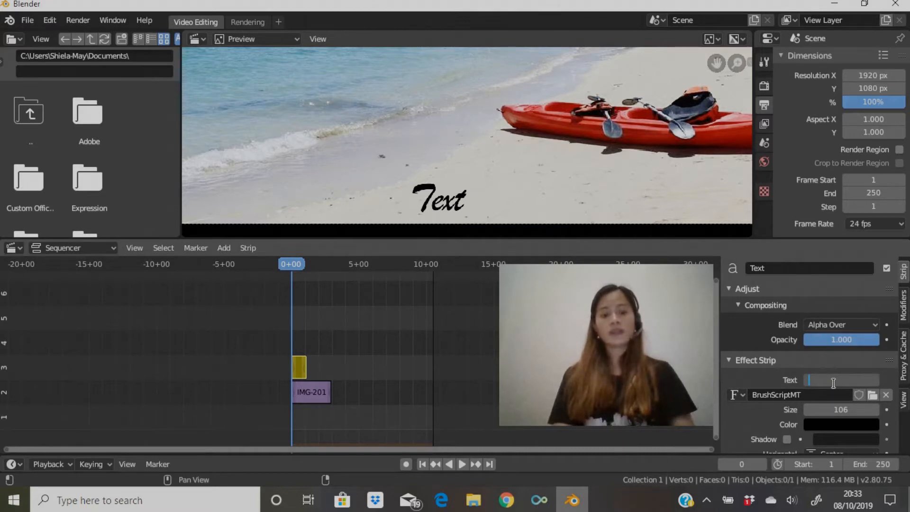
pyautogui.write('Seaside')
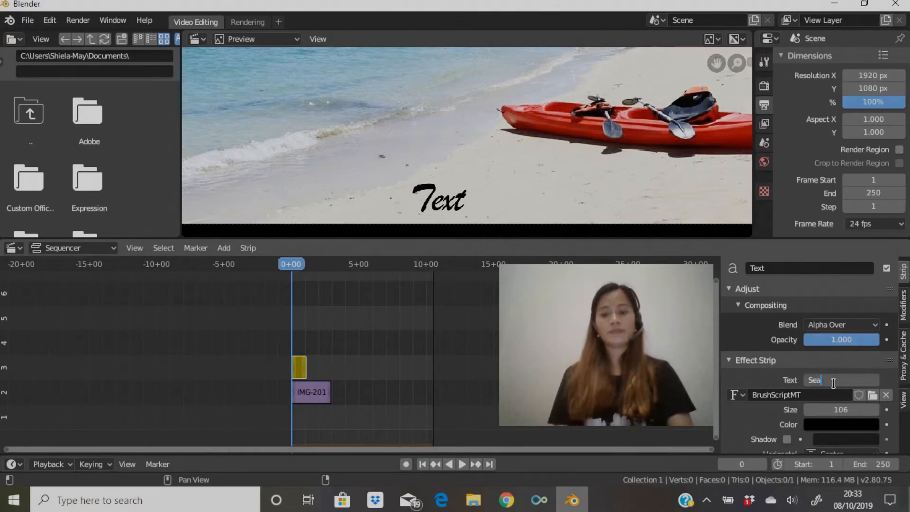
pyautogui.press('Return')
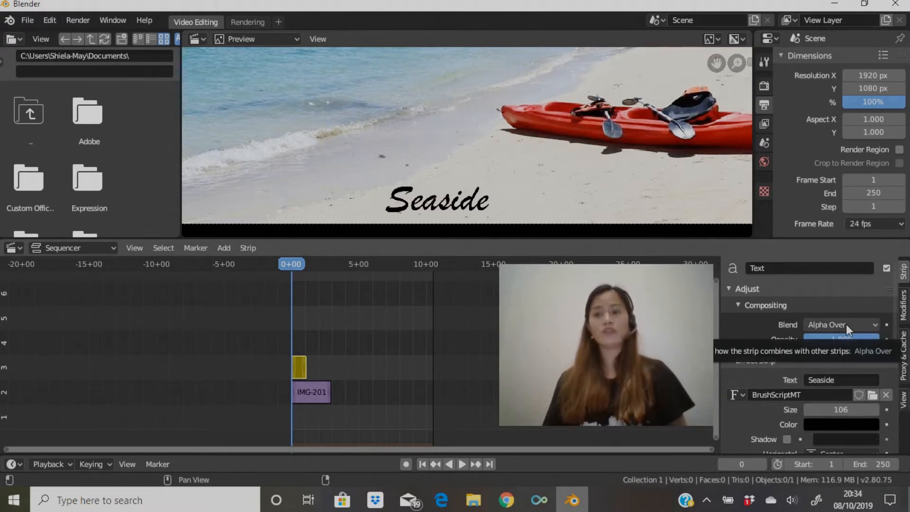
# Change the "Seaside" text's color to a bright, fully saturated blue at full brightness
pyautogui.scroll(-3, 832, 373)
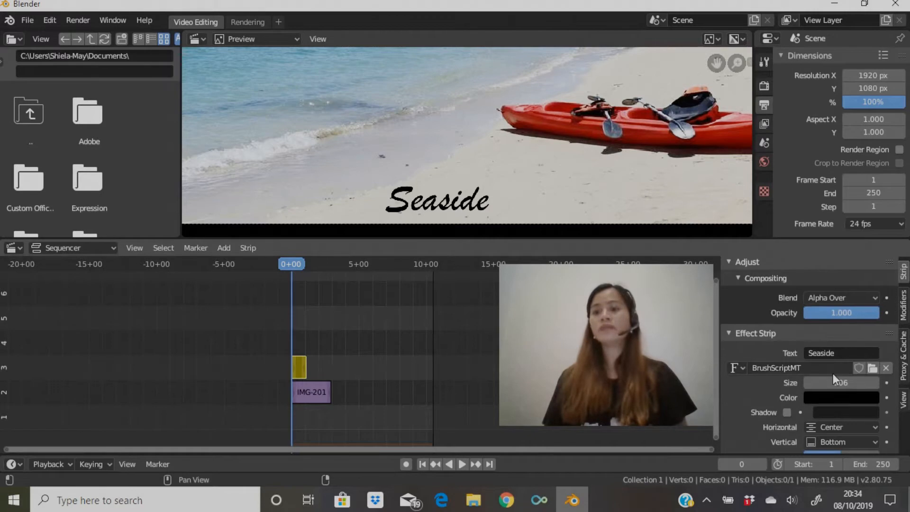
pyautogui.scroll(-2, 832, 372)
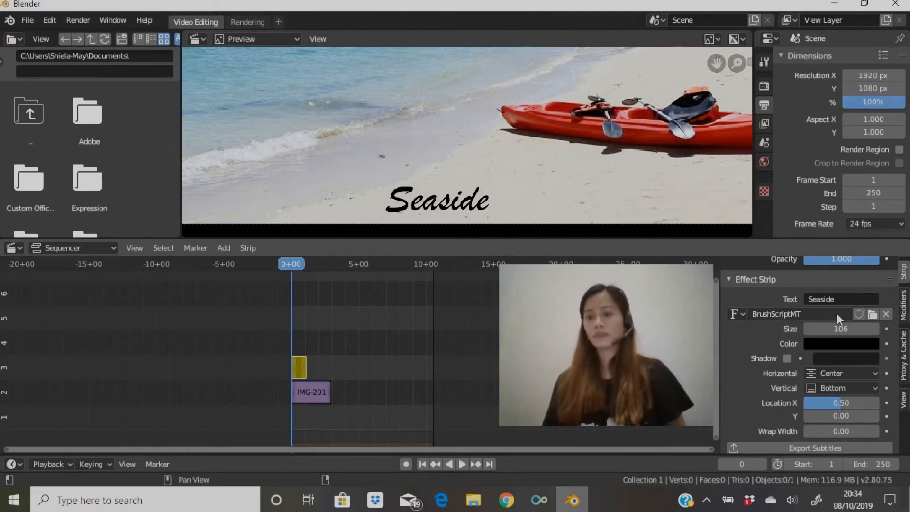
pyautogui.click(851, 342)
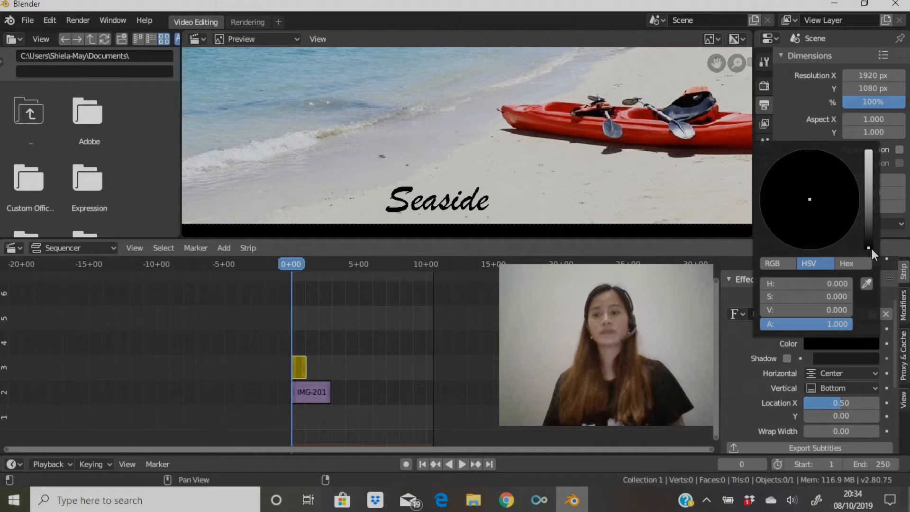
pyautogui.moveTo(867, 248); pyautogui.dragTo(868, 150)
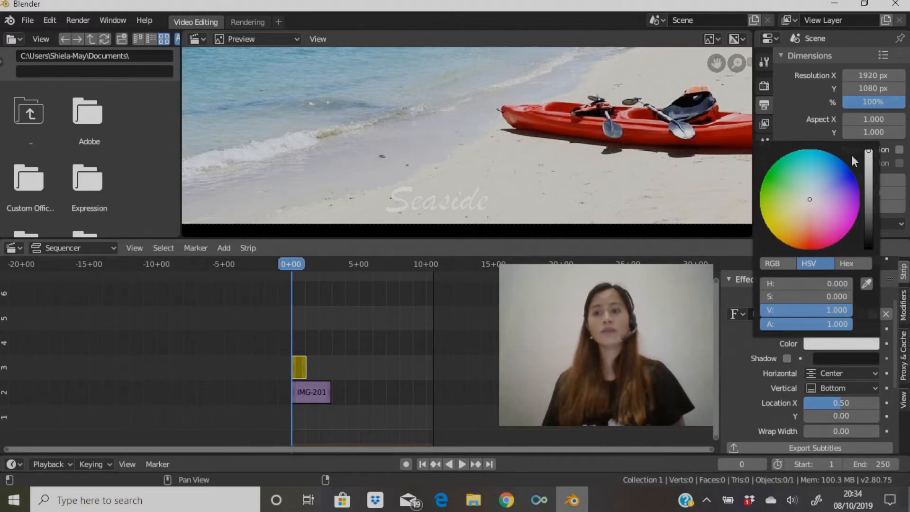
pyautogui.moveTo(811, 198)
pyautogui.mouseDown()
pyautogui.moveTo(818, 155)
pyautogui.moveTo(786, 185)
pyautogui.moveTo(793, 241)
pyautogui.moveTo(793, 201)
pyautogui.moveTo(776, 167)
pyautogui.moveTo(764, 178)
pyautogui.moveTo(819, 199)
pyautogui.moveTo(826, 239)
pyautogui.moveTo(851, 222)
pyautogui.moveTo(848, 168)
pyautogui.moveTo(830, 154)
pyautogui.mouseUp()
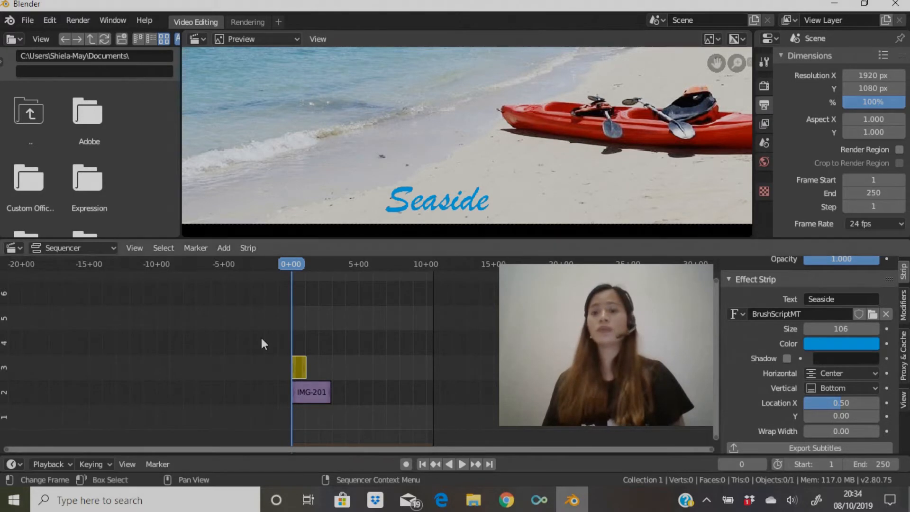
# Add a second text strip at frame 0 above the "Seaside" strip and set its color to black
pyautogui.click(225, 249)
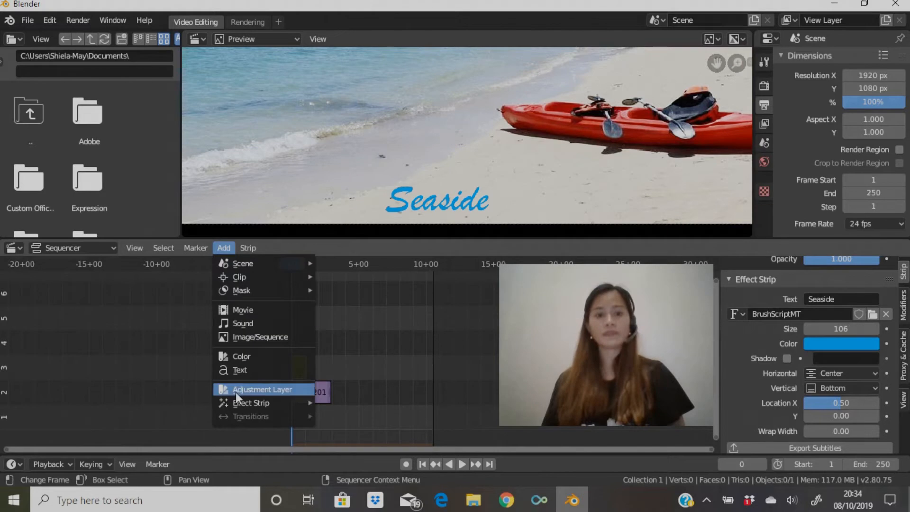
pyautogui.click(241, 370)
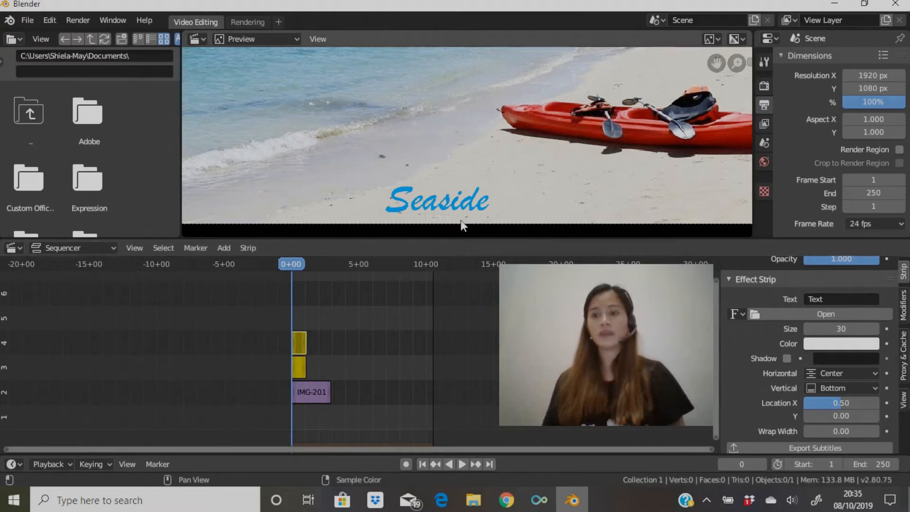
pyautogui.click(856, 345)
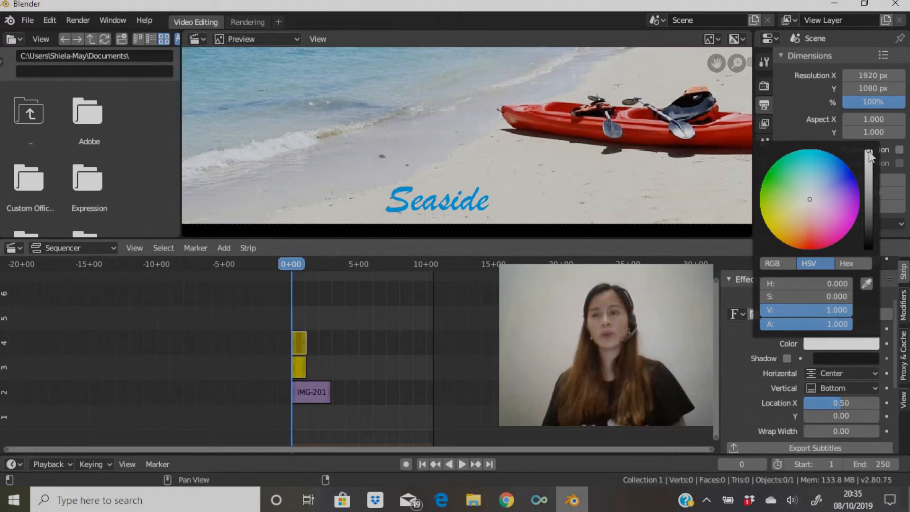
pyautogui.moveTo(869, 150); pyautogui.dragTo(869, 248)
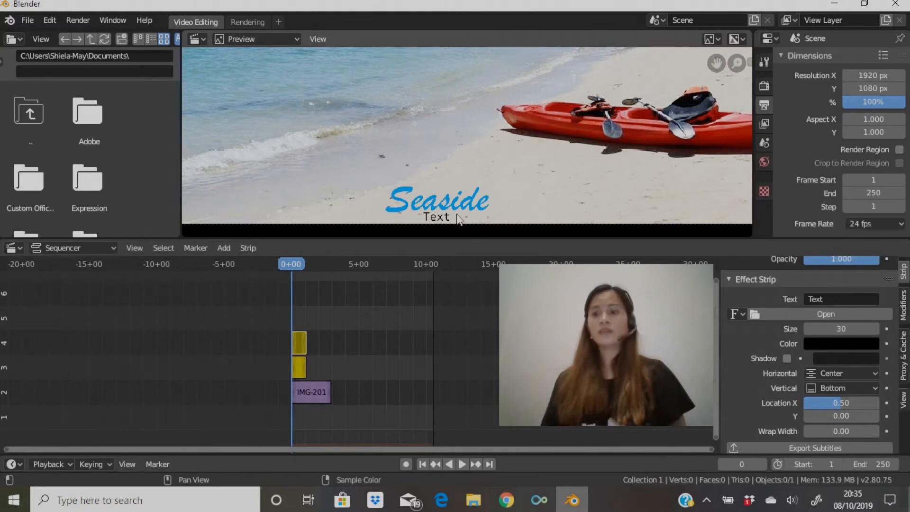
# Replace the new text strip's content with "Beatiful"
pyautogui.click(833, 298)
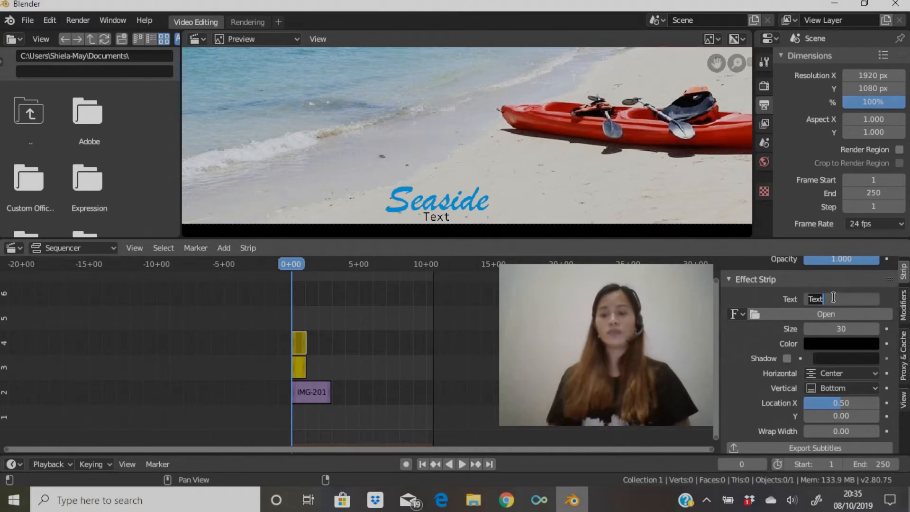
pyautogui.press('BackSpace')
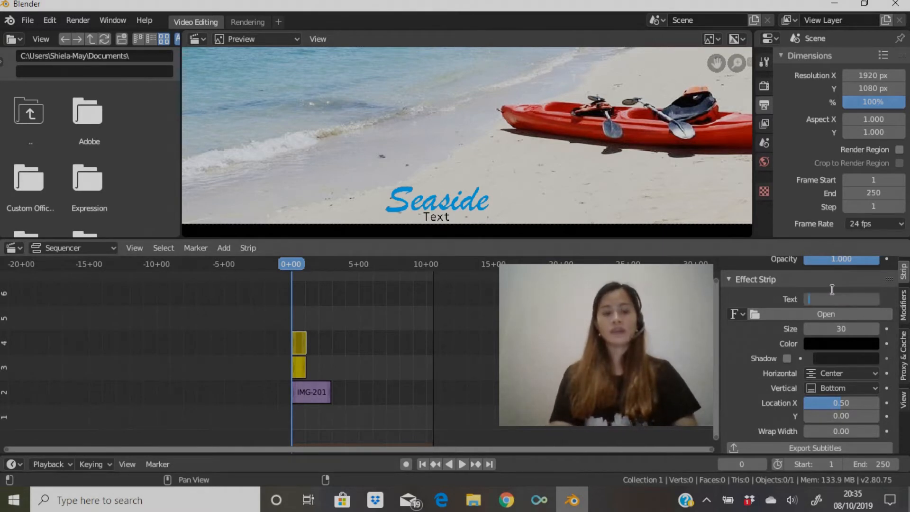
pyautogui.write('Beat')
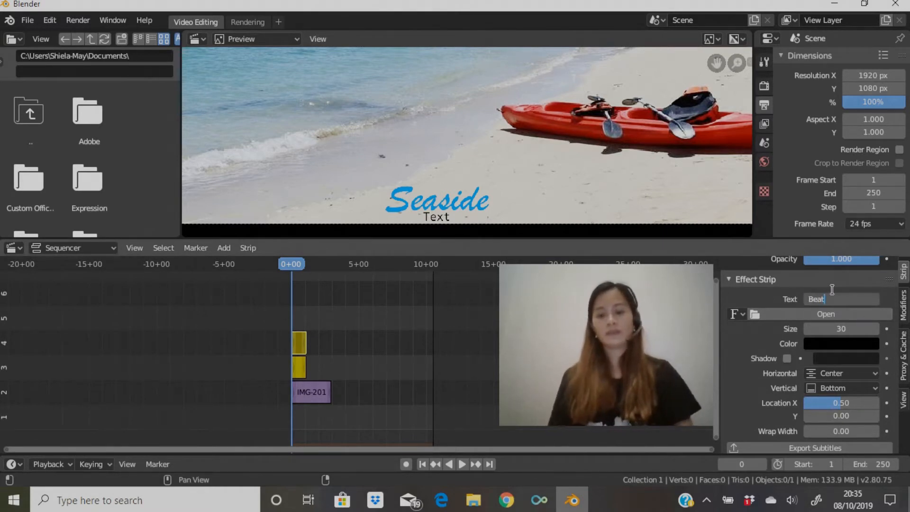
pyautogui.write('iful')
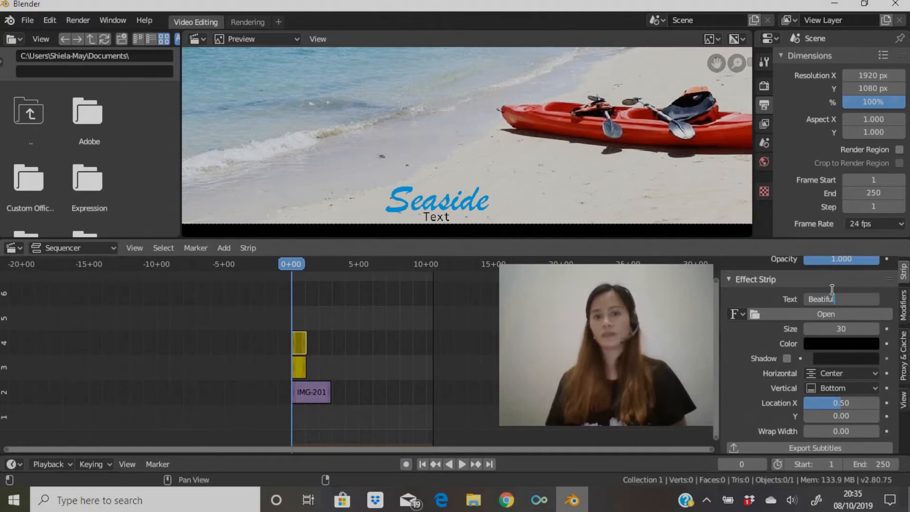
pyautogui.press('Return')
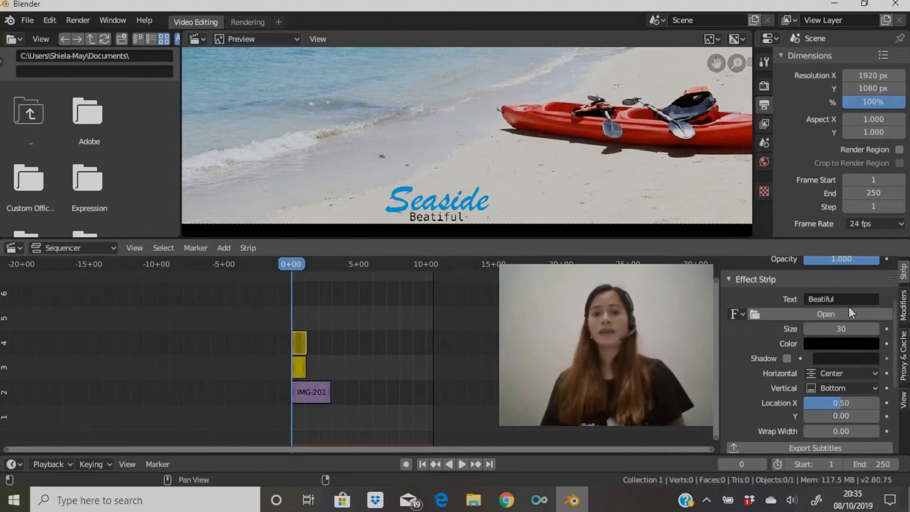
# Load the font BRUSHSCI.TTF from the Windows Fonts folder for the "Beatiful" text strip
pyautogui.click(823, 313)
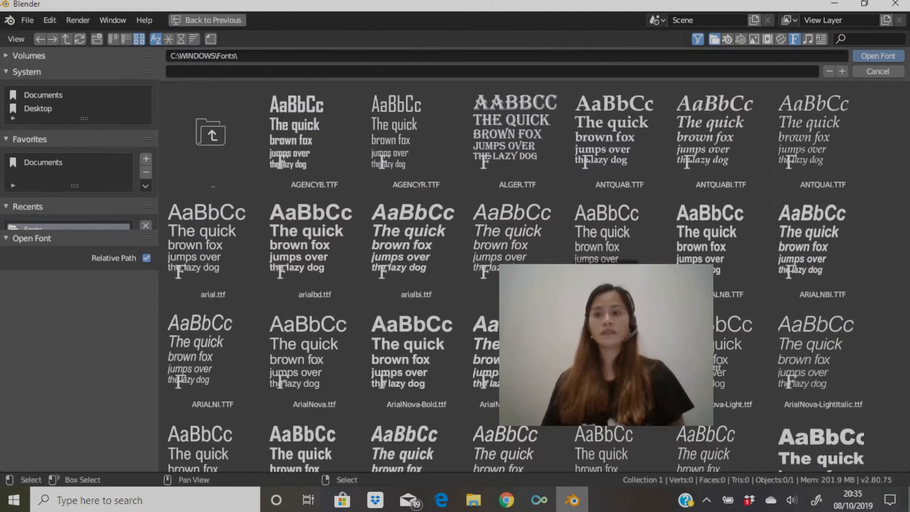
pyautogui.scroll(-5, 881, 285)
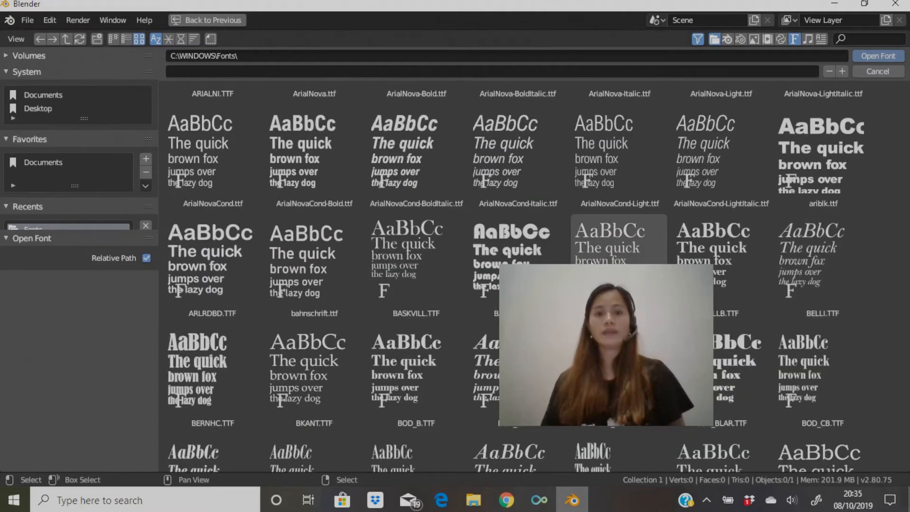
pyautogui.scroll(-6, 592, 255)
pyautogui.click(417, 296)
pyautogui.click(393, 316)
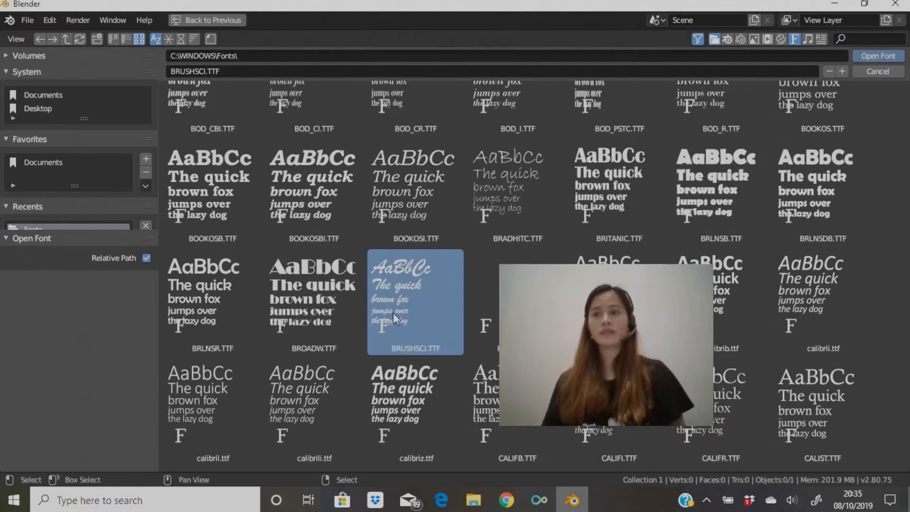
pyautogui.click(878, 56)
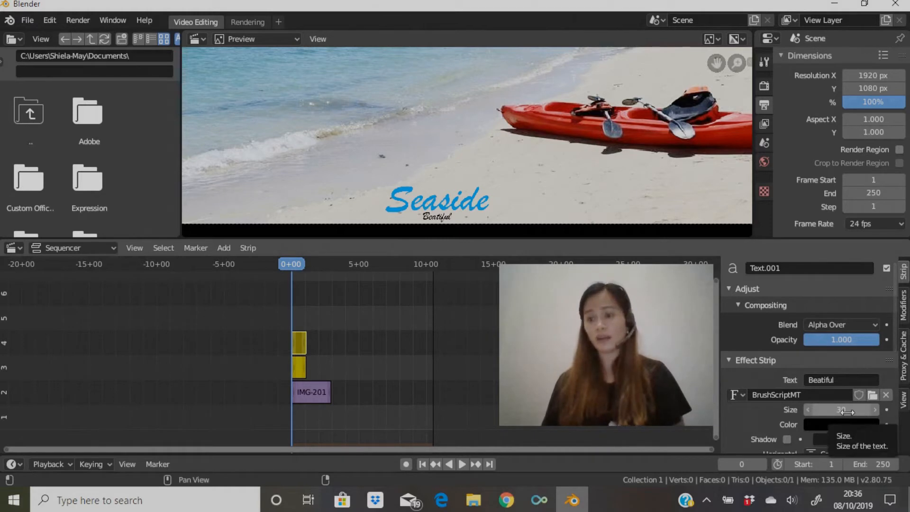
# Move the "Beatiful" text above "Seaside" by setting its vertical location Y to 0.10
pyautogui.scroll(-1, 853, 413)
pyautogui.scroll(-3, 829, 390)
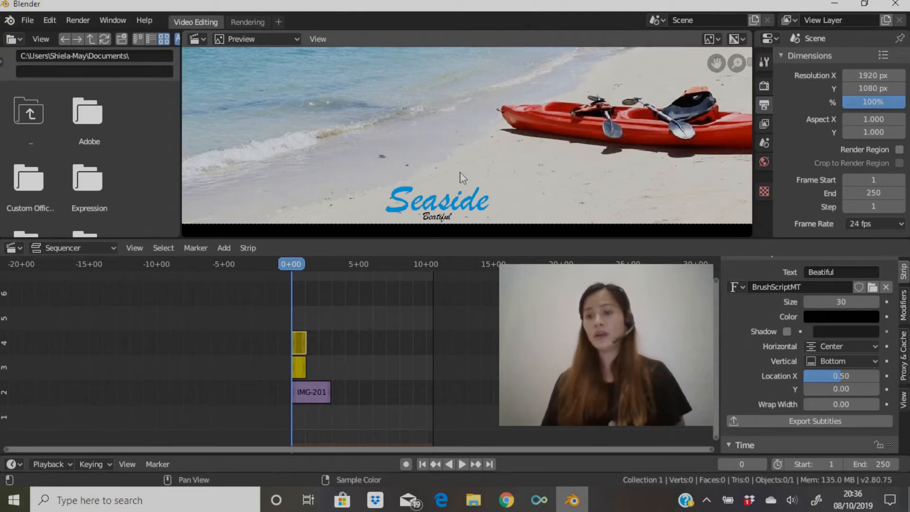
pyautogui.scroll(-2, 812, 358)
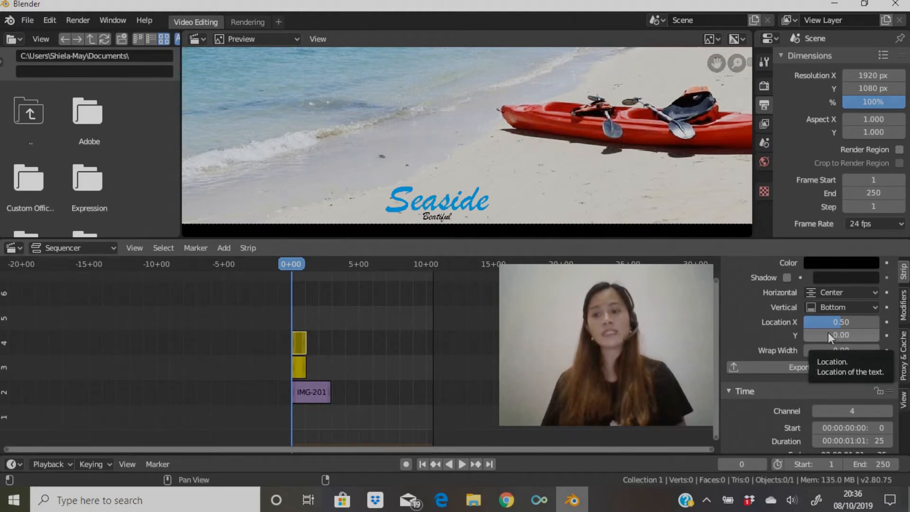
pyautogui.moveTo(828, 335); pyautogui.dragTo(845, 334)
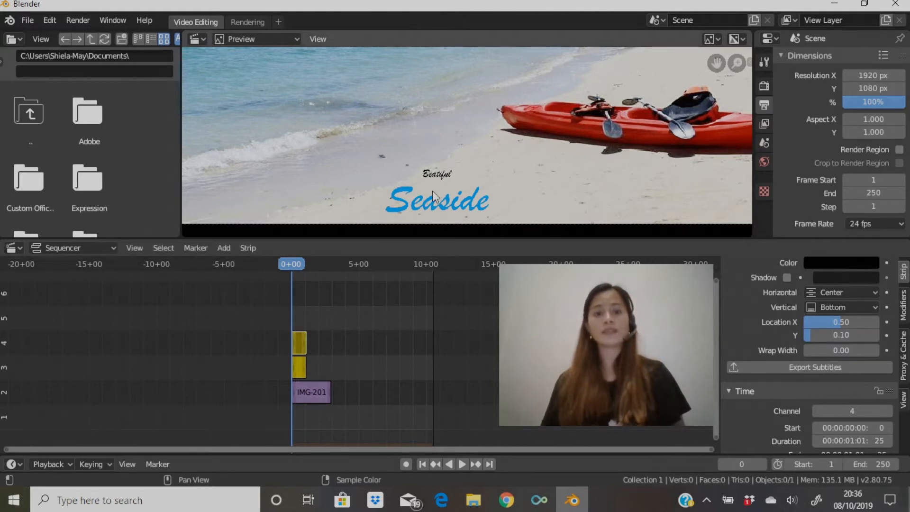
# Check the "Seaside" strip's text size and set the "Beatiful" strip's size to 106 to match
pyautogui.click(299, 368)
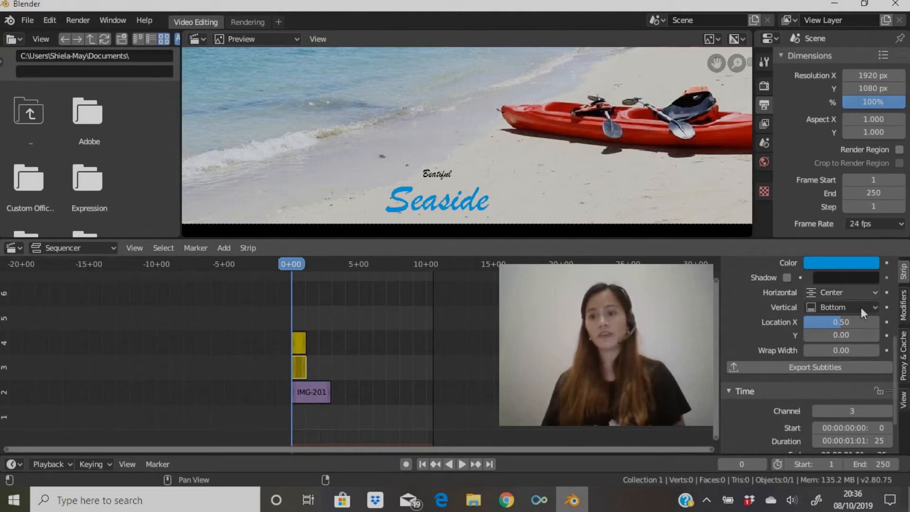
pyautogui.scroll(3, 841, 312)
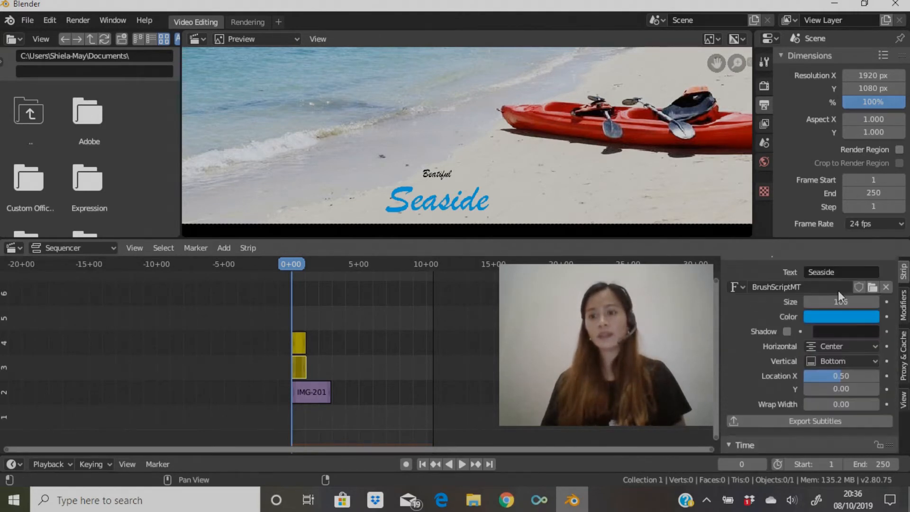
pyautogui.click(302, 341)
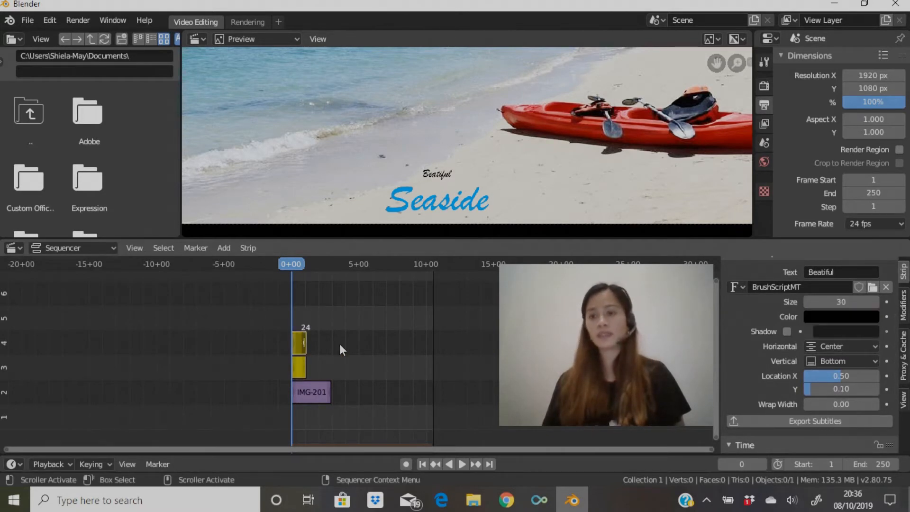
pyautogui.click(827, 302)
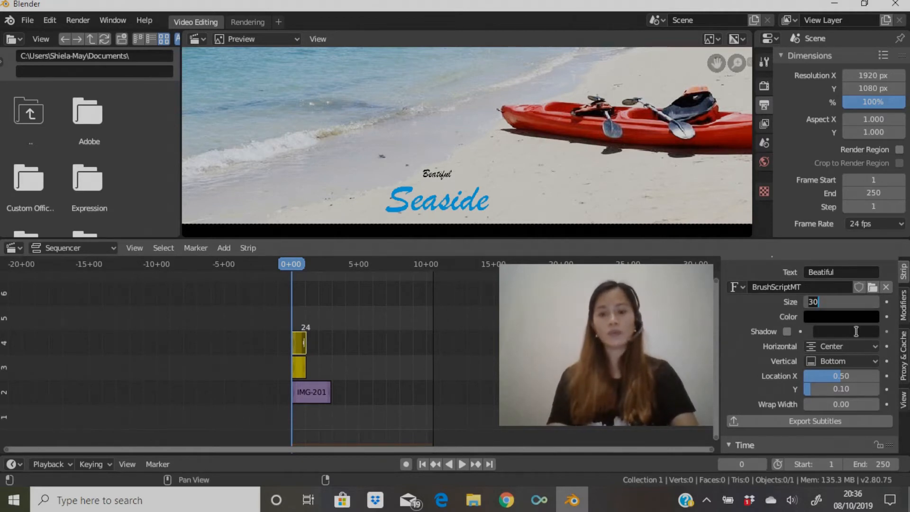
pyautogui.write('106')
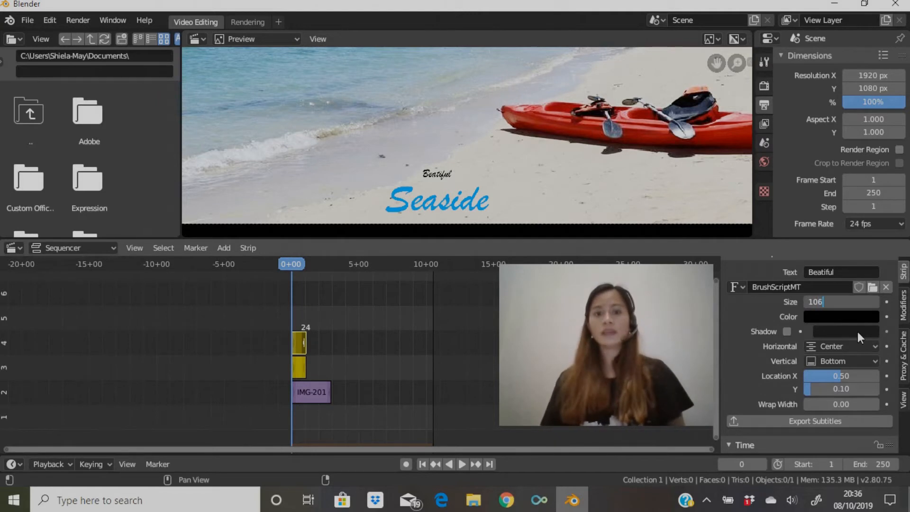
pyautogui.press('Return')
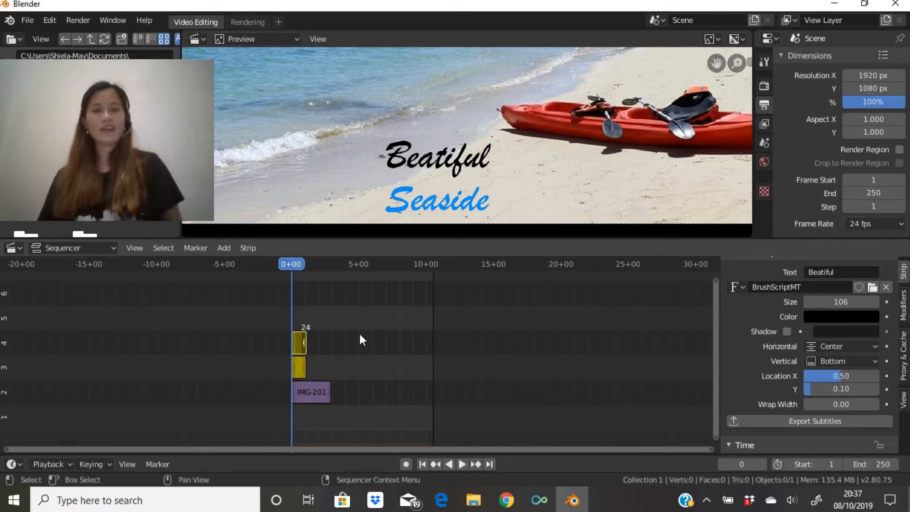
# Check the "Seaside" text's HSV color values, and raise the "Beatiful" text's color value (V) to 1.000
pyautogui.click(301, 371)
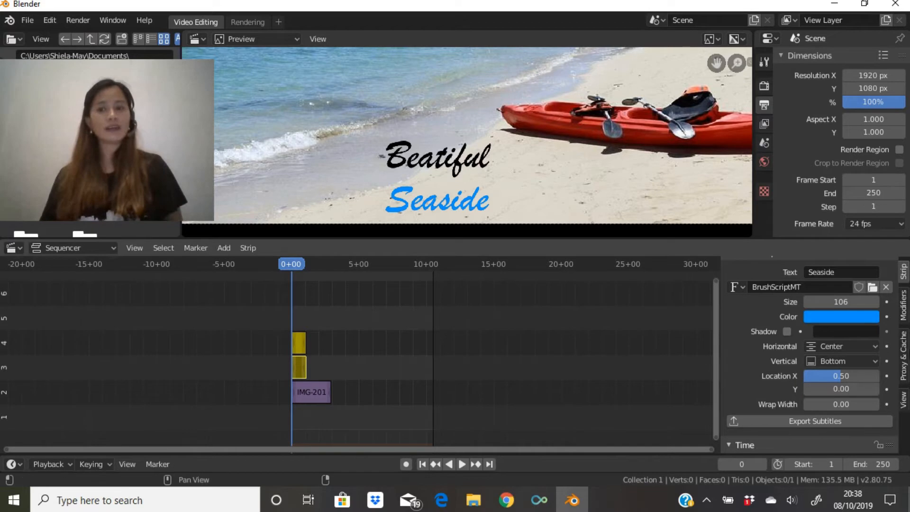
pyautogui.click(854, 317)
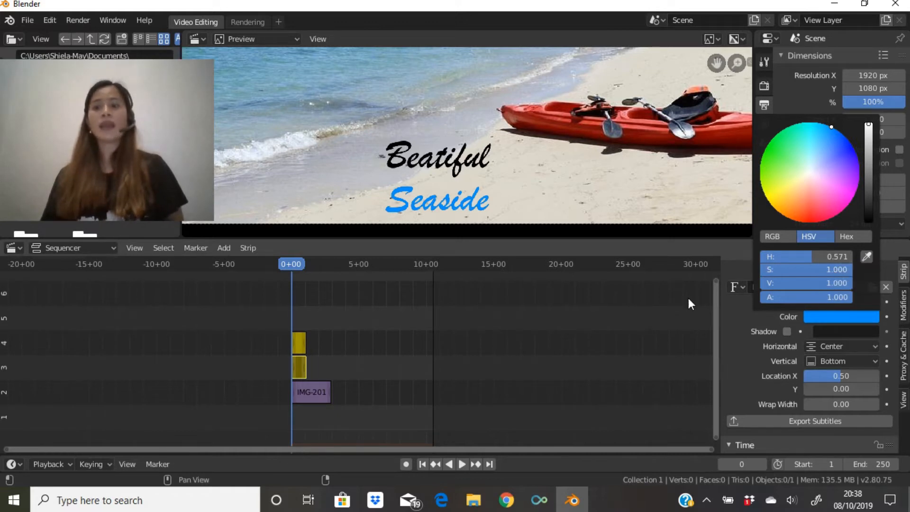
pyautogui.click(847, 314)
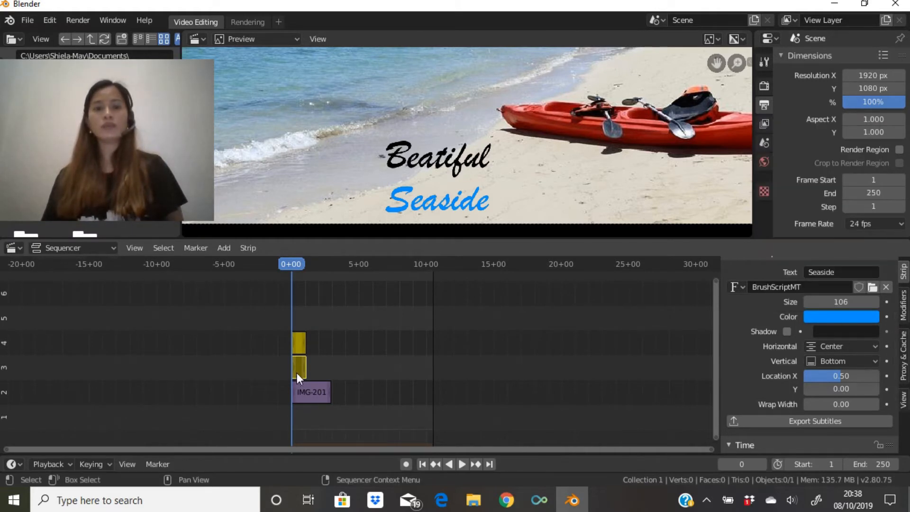
pyautogui.click(302, 345)
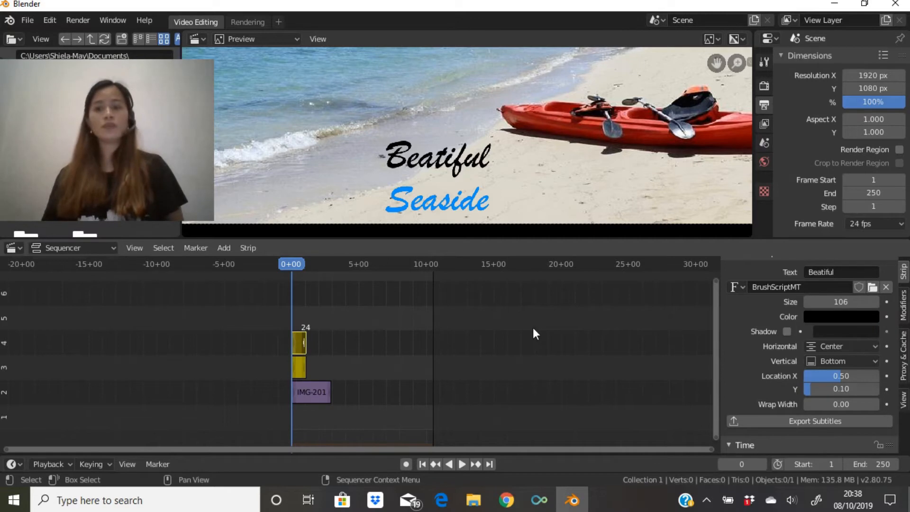
pyautogui.click(836, 316)
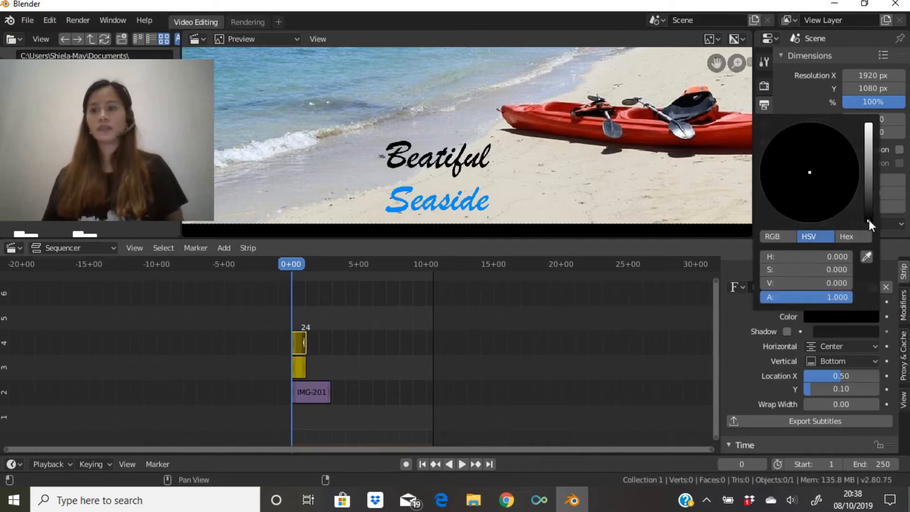
pyautogui.moveTo(869, 219); pyautogui.dragTo(869, 124)
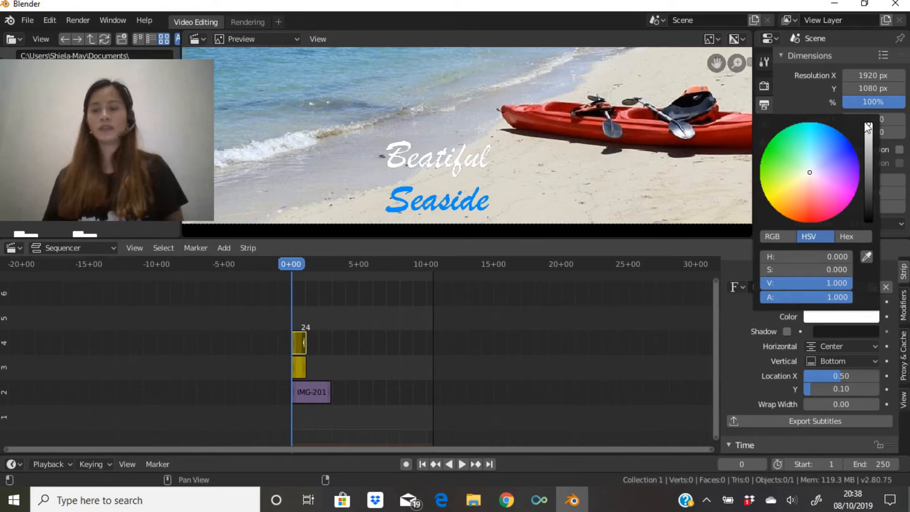
# Match the "Beatiful" text color to "Seaside" by setting its hue (H) to 0.571 and saturation (S) to 1
pyautogui.click(832, 315)
pyautogui.click(843, 258)
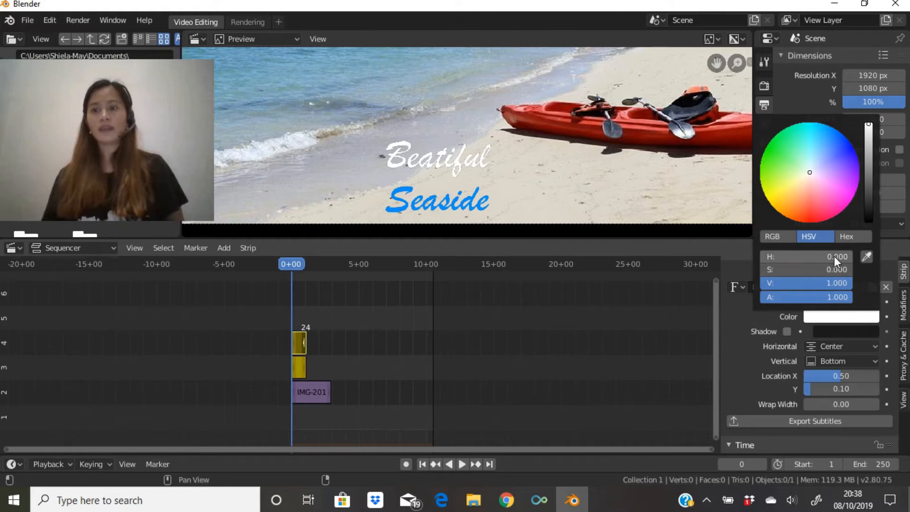
pyautogui.press('BackSpace')
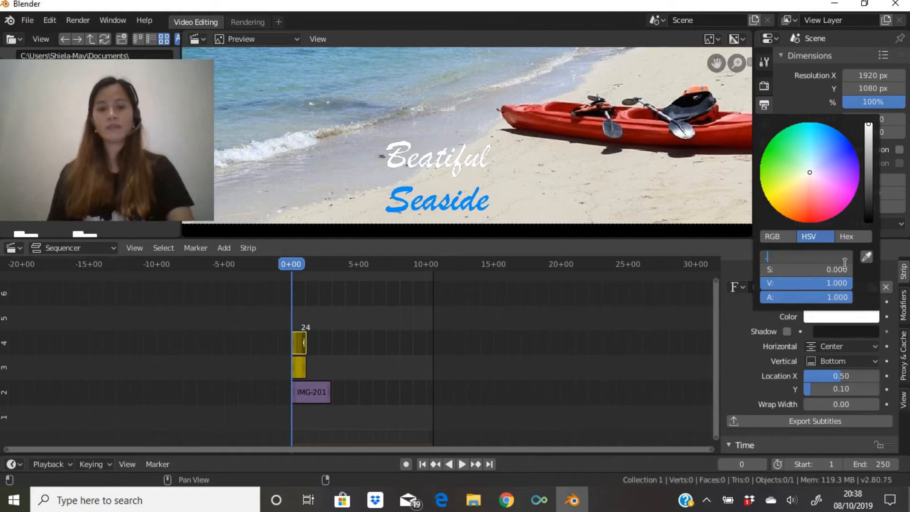
pyautogui.write('.571')
pyautogui.press('Return')
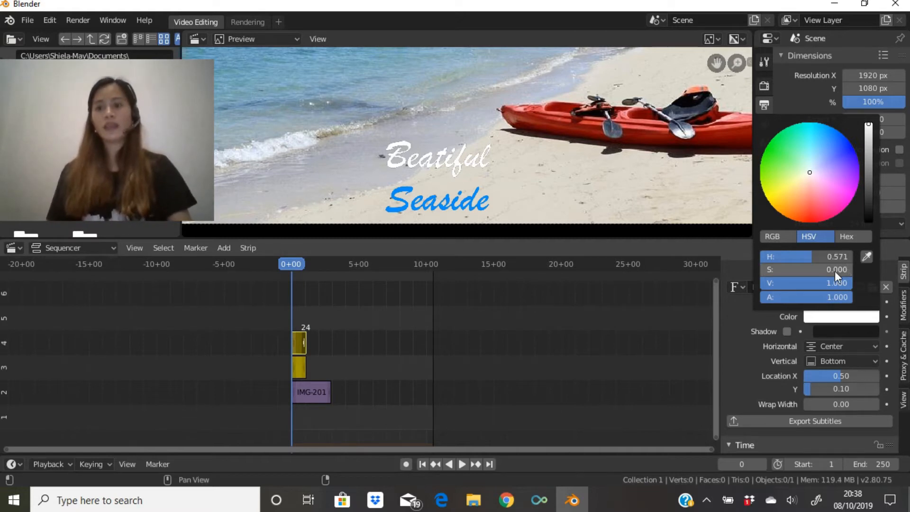
pyautogui.click(828, 271)
pyautogui.press('BackSpace')
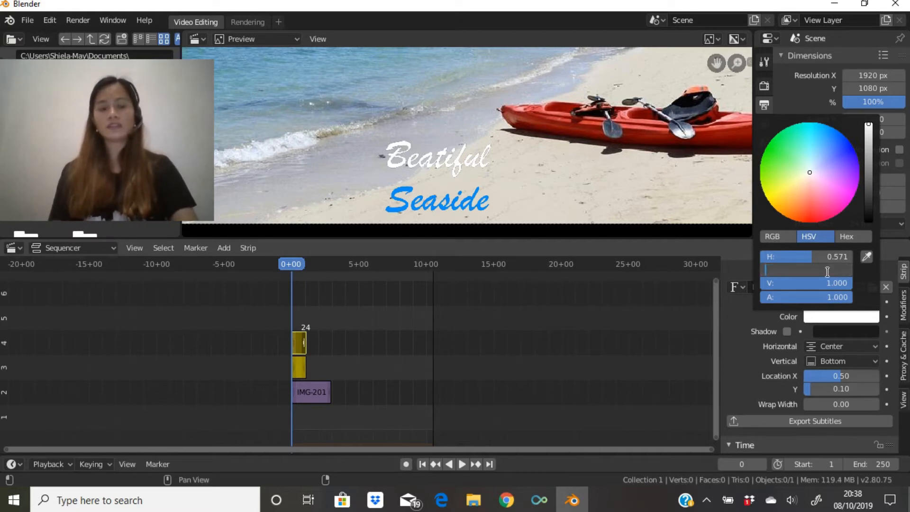
pyautogui.write('1')
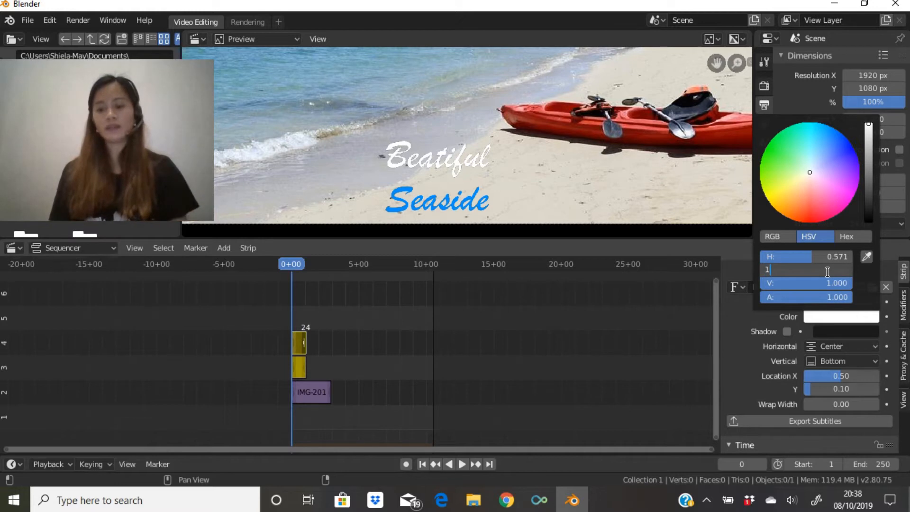
pyautogui.press('Return')
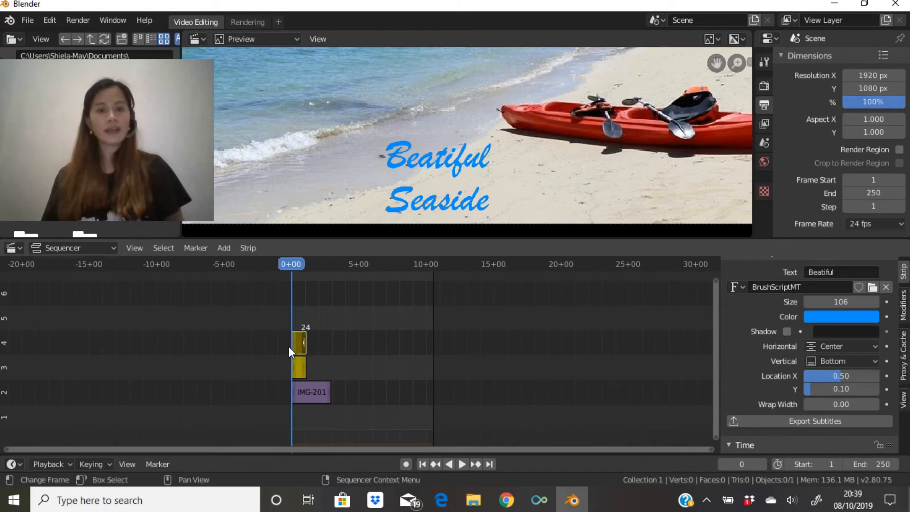
# Check the "Beatiful" strip's duration and play the sequence briefly, returning the playhead to frame 0
pyautogui.scroll(-3, 768, 388)
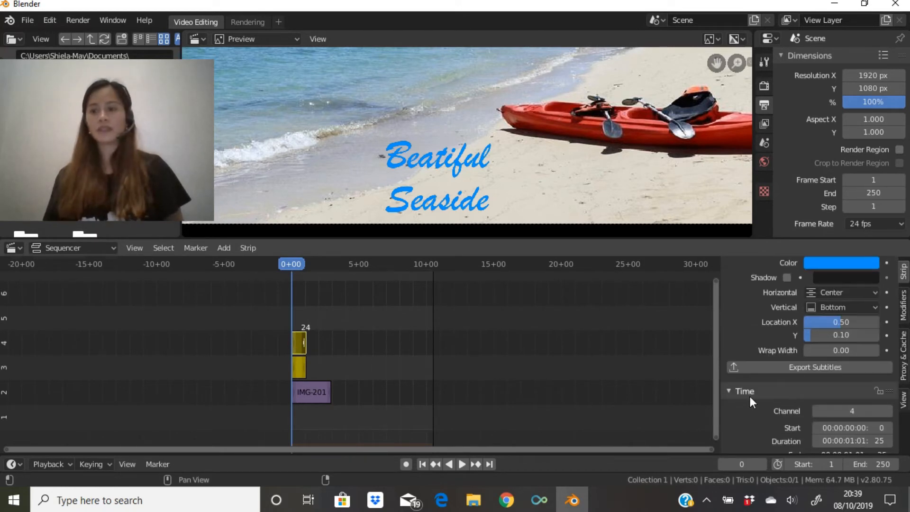
pyautogui.scroll(-3, 878, 394)
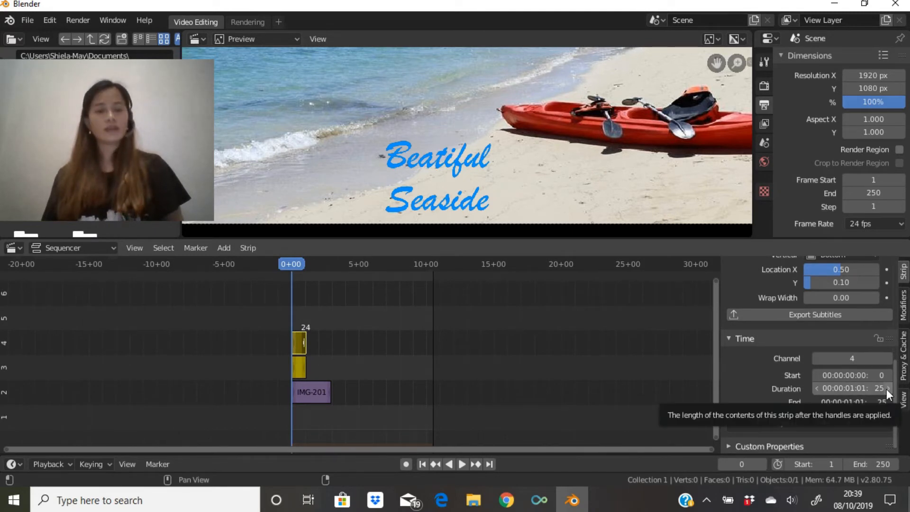
pyautogui.click(461, 464)
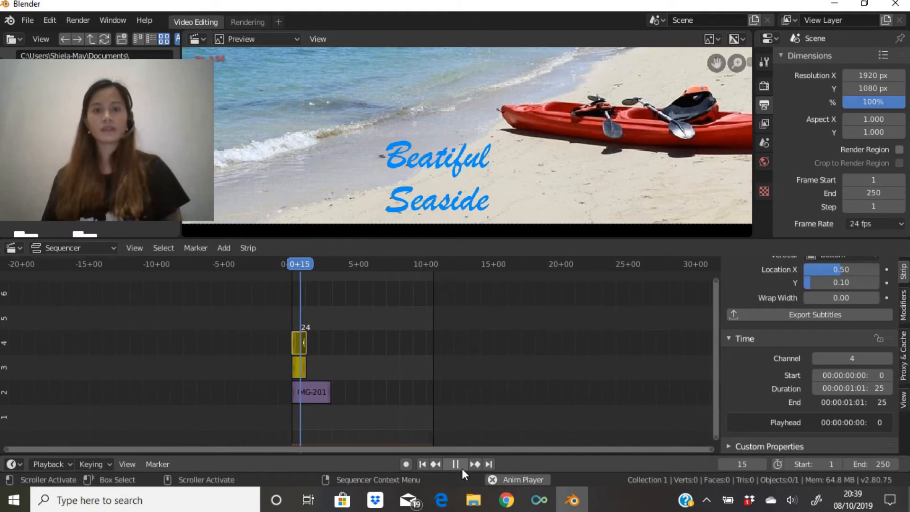
pyautogui.click(456, 466)
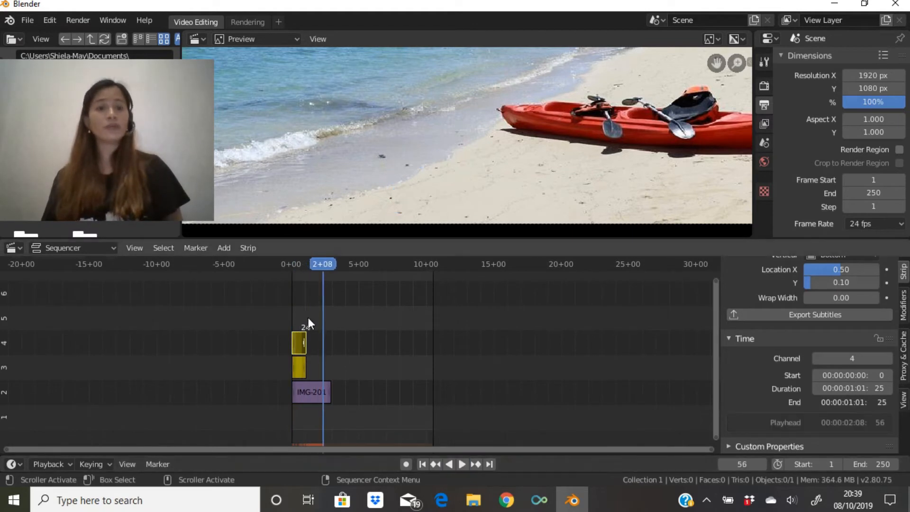
pyautogui.click(290, 262)
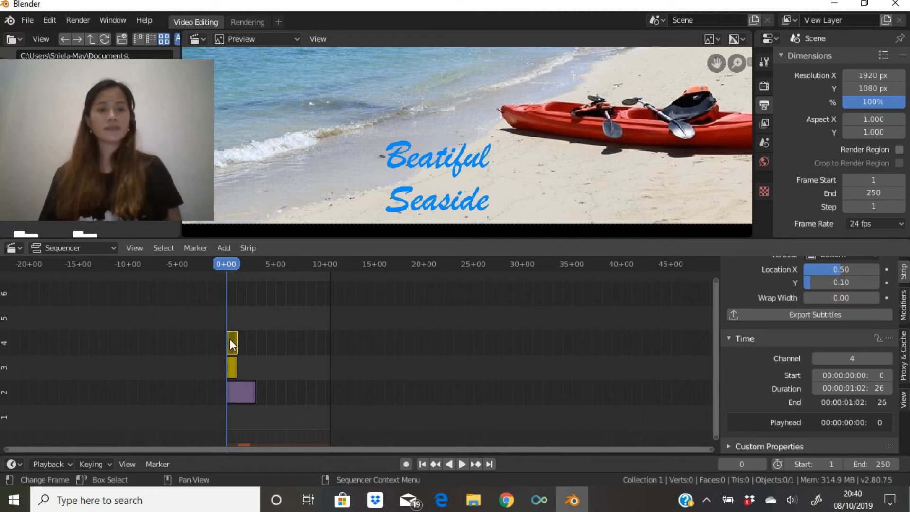
# Check the beach image strip's duration and set the "Beatiful" strip's duration to 70 frames to match
pyautogui.click(252, 396)
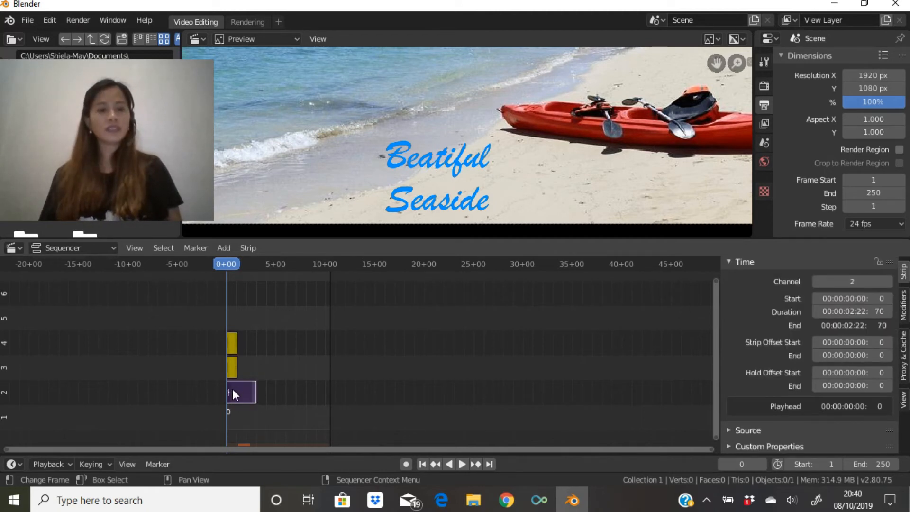
pyautogui.click(253, 393)
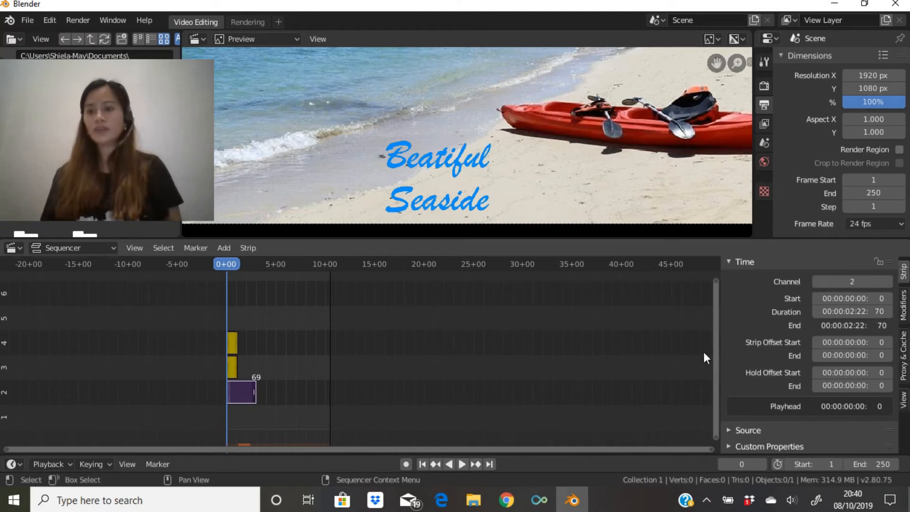
pyautogui.scroll(3, 781, 319)
pyautogui.scroll(-1, 769, 317)
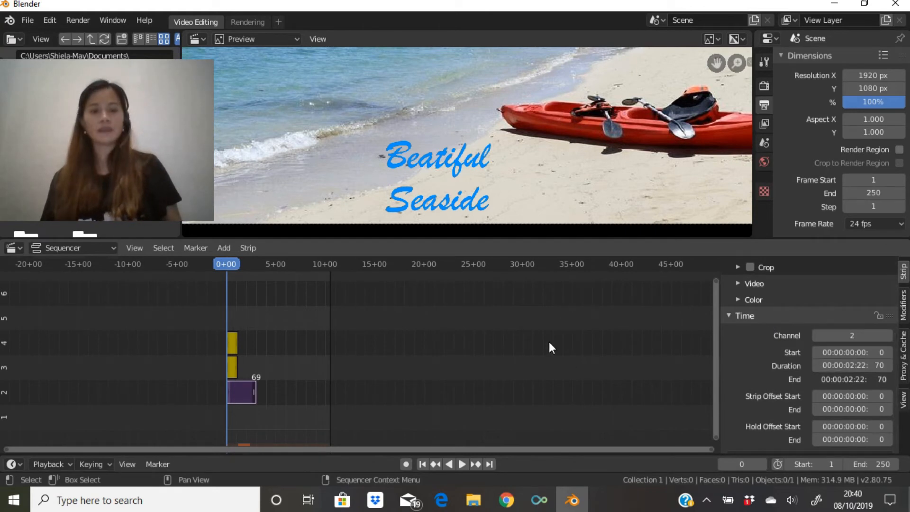
pyautogui.click(233, 346)
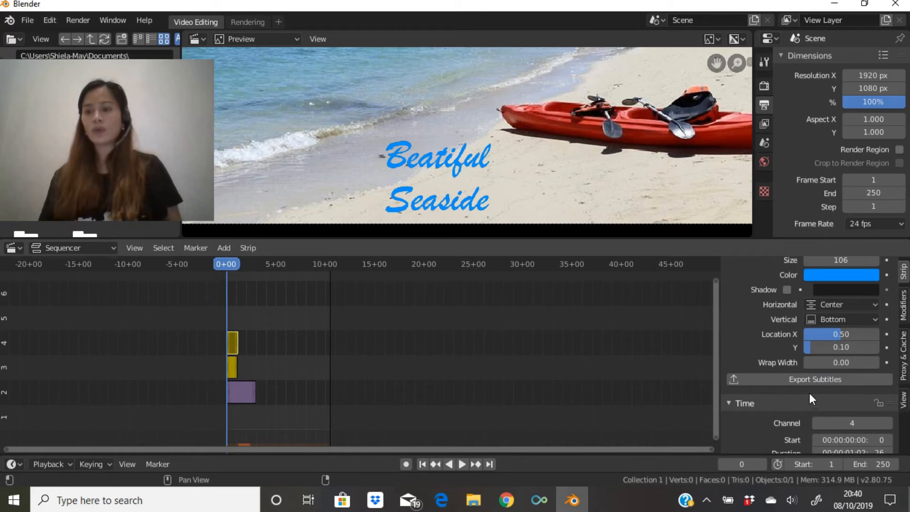
pyautogui.scroll(-3, 817, 398)
pyautogui.click(887, 399)
pyautogui.press('BackSpace')
pyautogui.write('70')
pyautogui.press('Return')
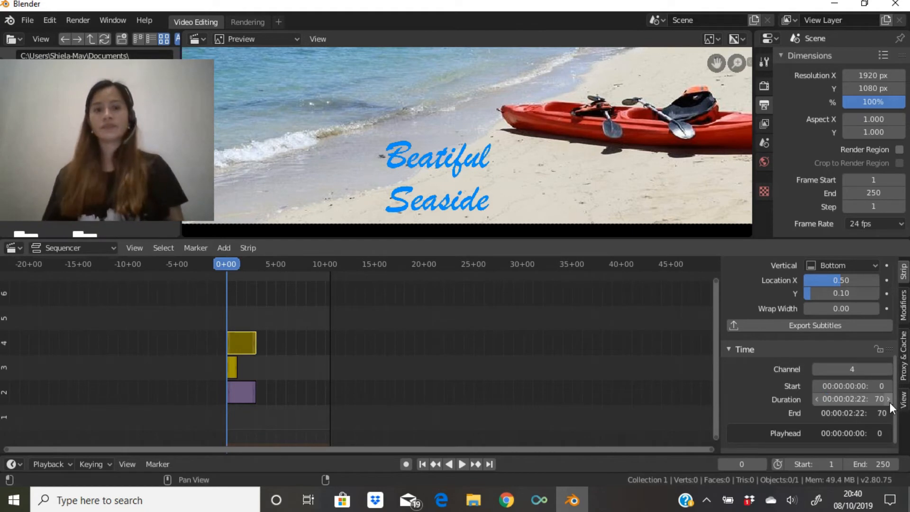
pyautogui.scroll(-1, 826, 414)
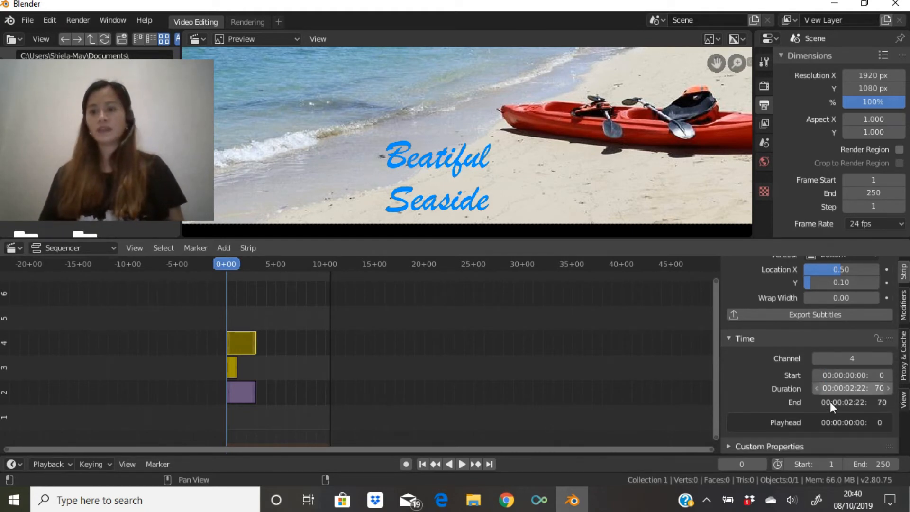
# Set the "Seaside" text strip's duration to 70 frames
pyautogui.click(232, 371)
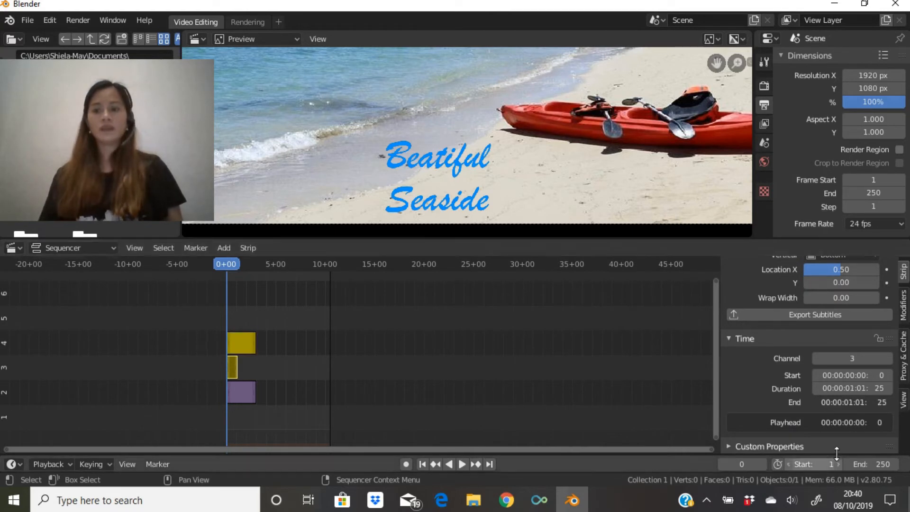
pyautogui.click(864, 386)
pyautogui.press('BackSpace')
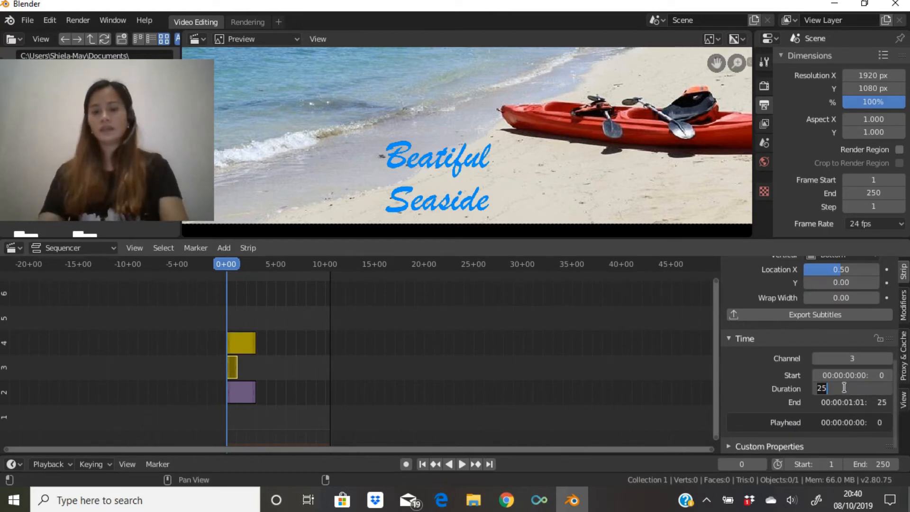
pyautogui.write('70')
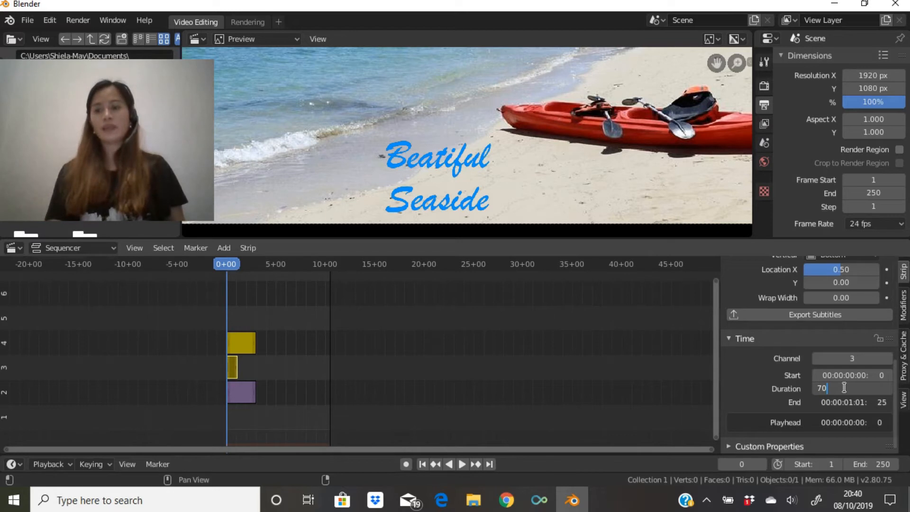
pyautogui.press('Return')
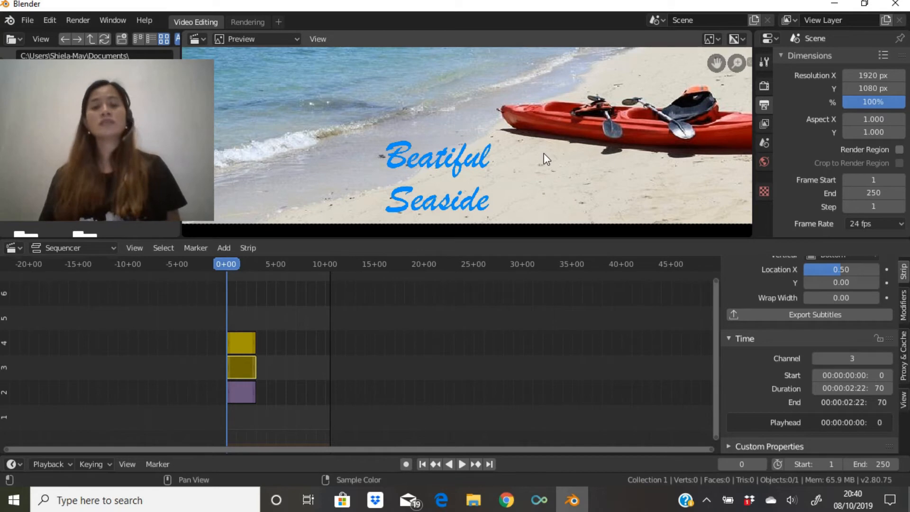
# Play the sequence with the whole frame in the preview, and return the playhead to frame 0
pyautogui.scroll(-2, 541, 163)
pyautogui.scroll(-3, 541, 169)
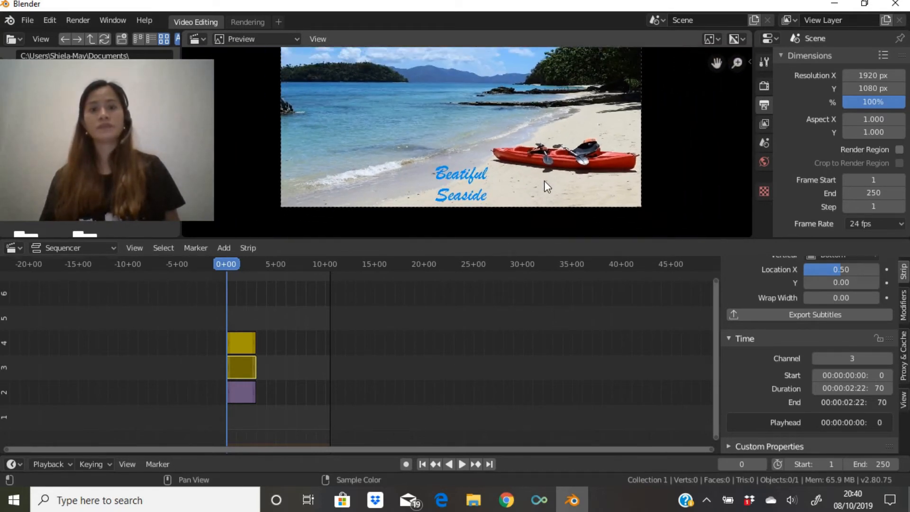
pyautogui.scroll(-1, 544, 184)
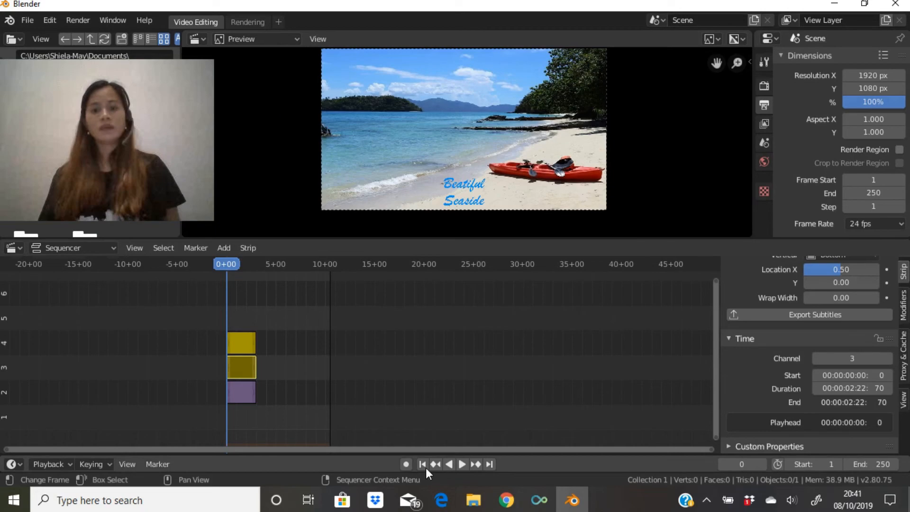
pyautogui.click(462, 465)
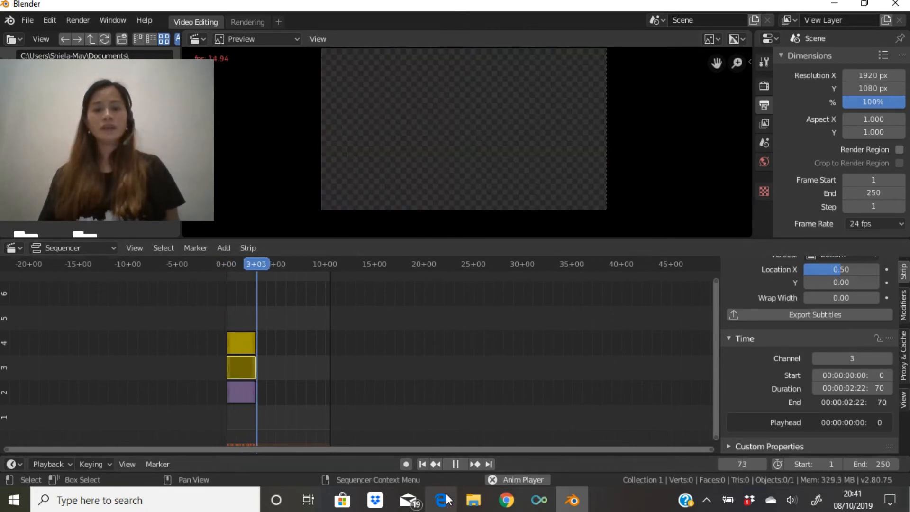
pyautogui.click(451, 464)
pyautogui.moveTo(264, 261); pyautogui.dragTo(167, 276)
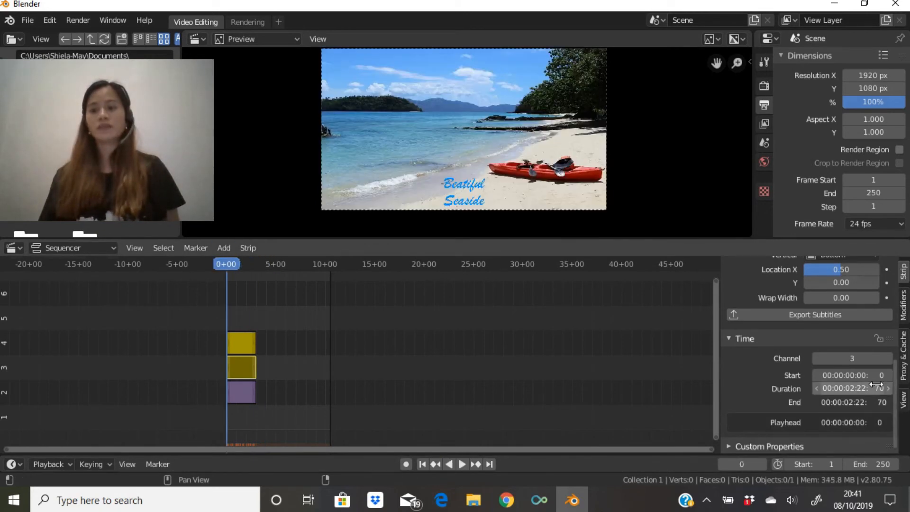
# Set the durations of the "Seaside" and "Beatiful" text strips to 30 frames each and play back the sequence
pyautogui.click(860, 390)
pyautogui.write('30')
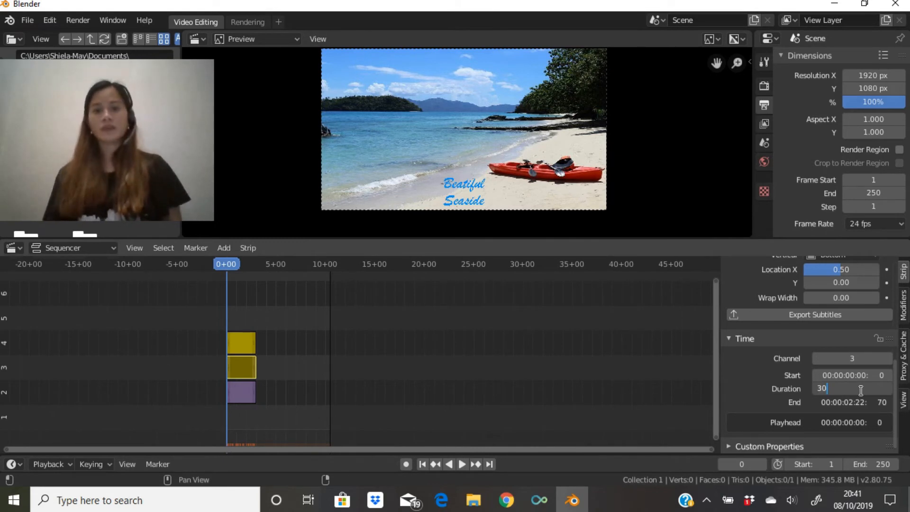
pyautogui.press('Return')
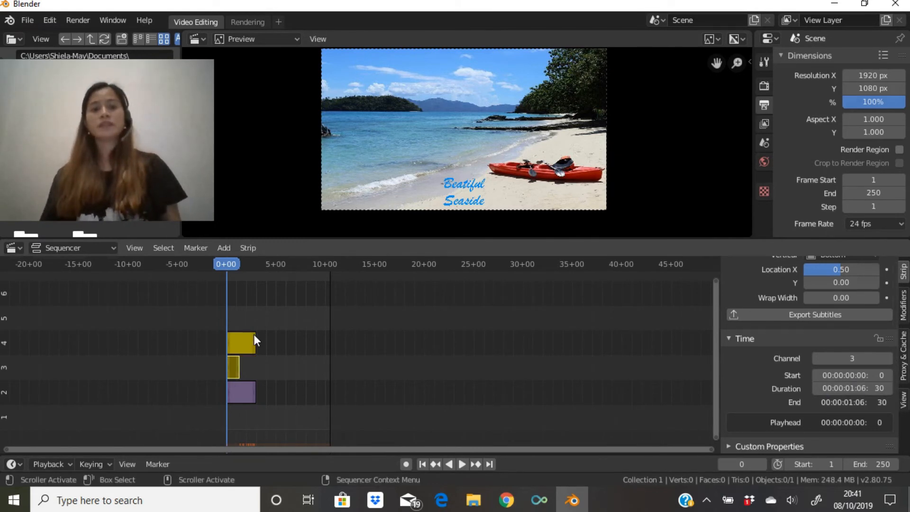
pyautogui.click(240, 342)
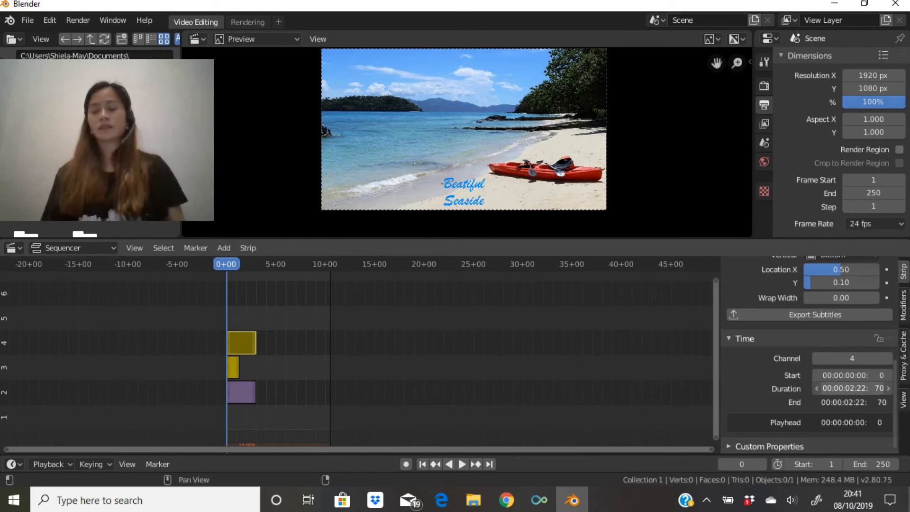
pyautogui.doubleClick(865, 386)
pyautogui.write('30')
pyautogui.press('Return')
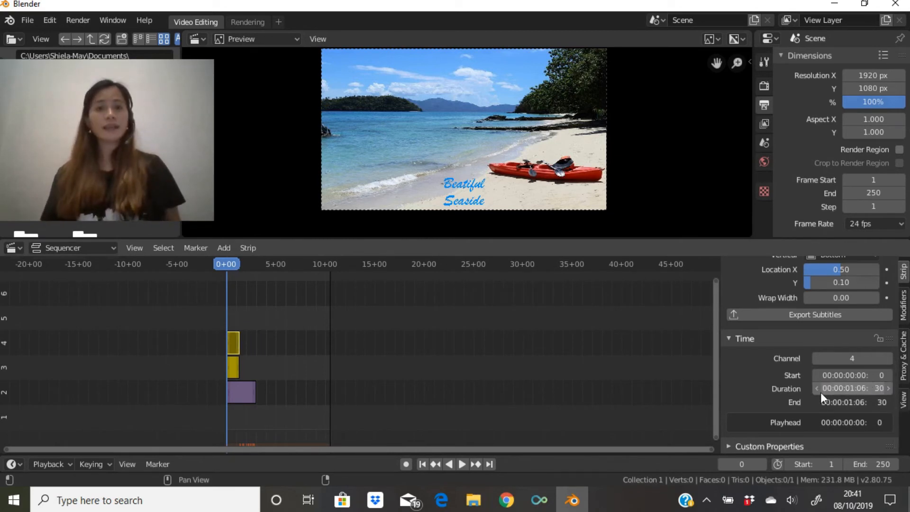
pyautogui.click(459, 468)
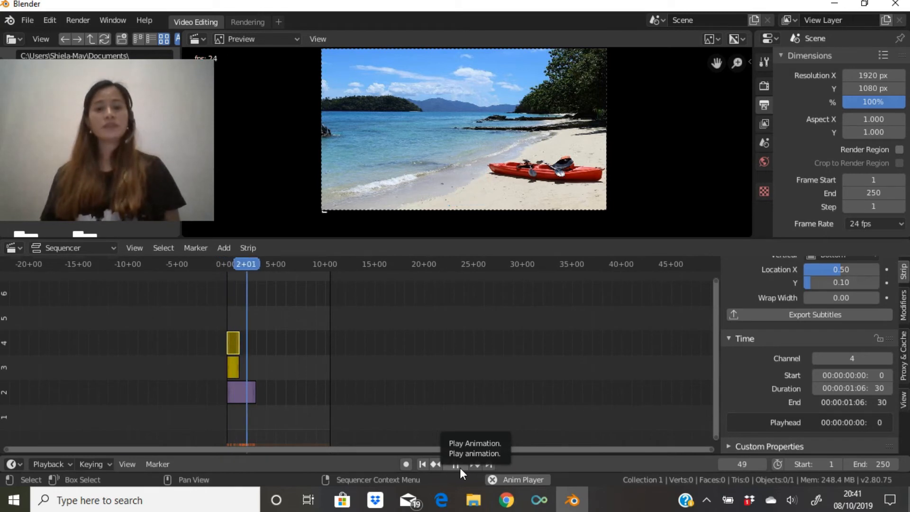
pyautogui.click(456, 463)
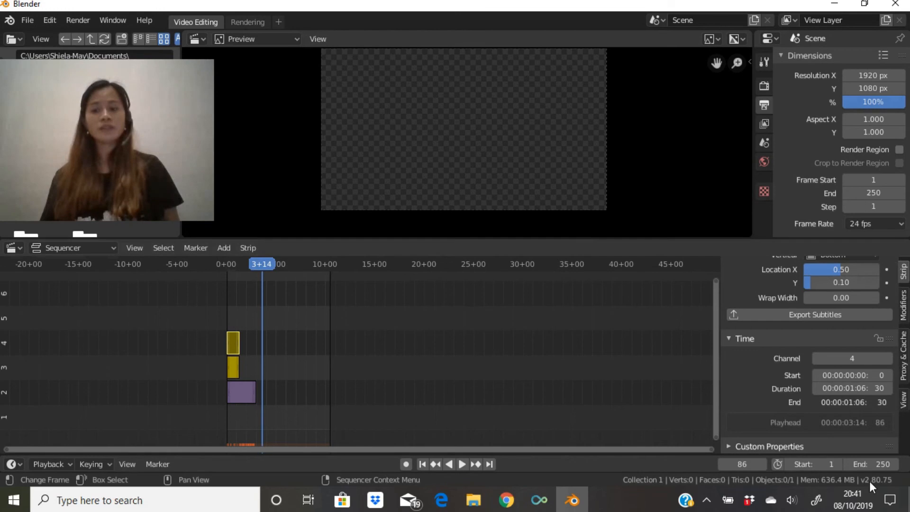
# Set the scene's end frame to 70 to match the end of the image strip
pyautogui.click(876, 464)
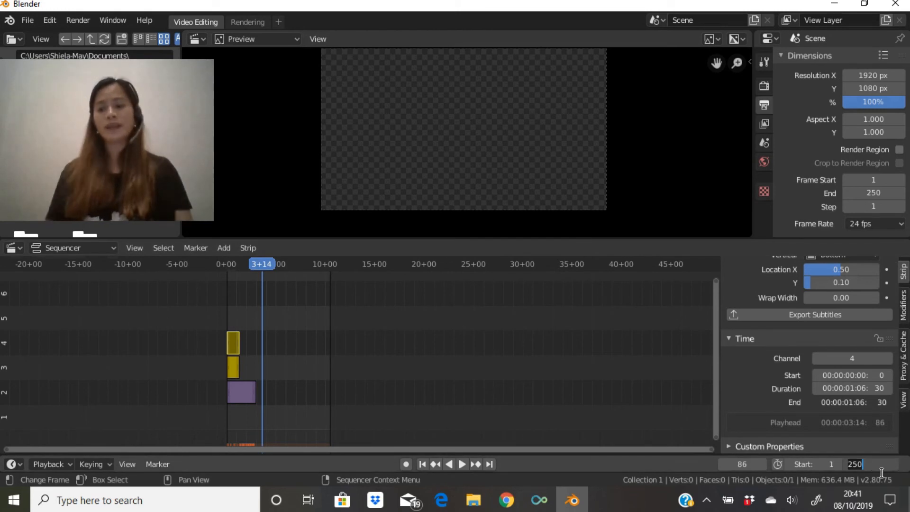
pyautogui.write('70')
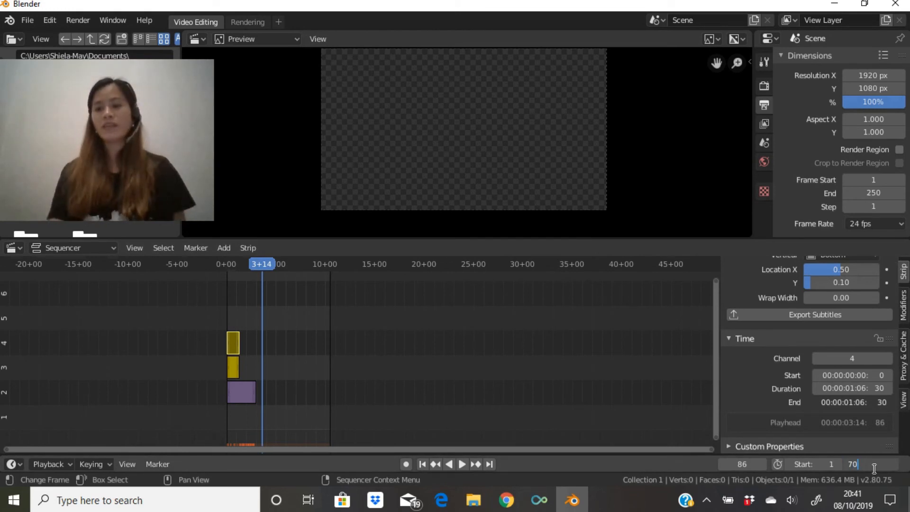
pyautogui.press('Return')
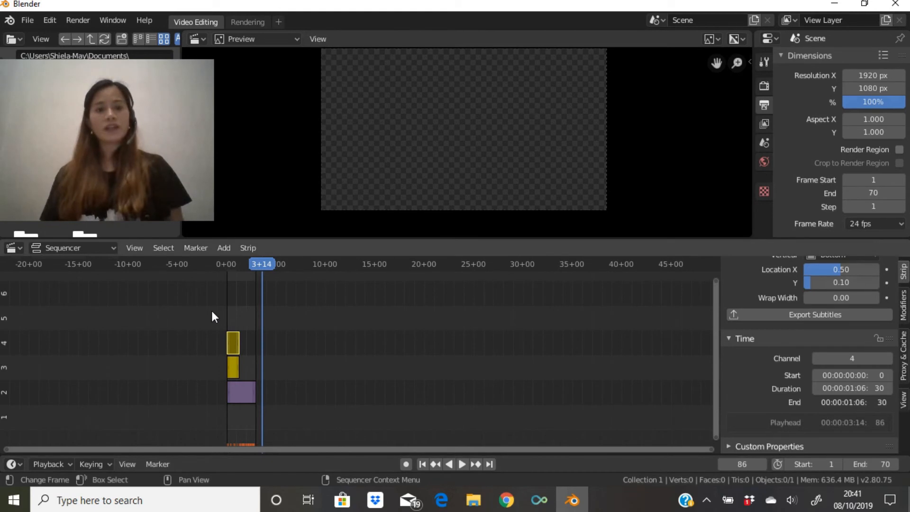
# Zoom the sequencer timeline in on the two text strips and the image strip
pyautogui.moveTo(253, 326); pyautogui.dragTo(190, 328, button='middle')
pyautogui.scroll(4, 360, 343)
pyautogui.scroll(4, 355, 338)
pyautogui.scroll(3, 234, 328)
pyautogui.scroll(4, 283, 342)
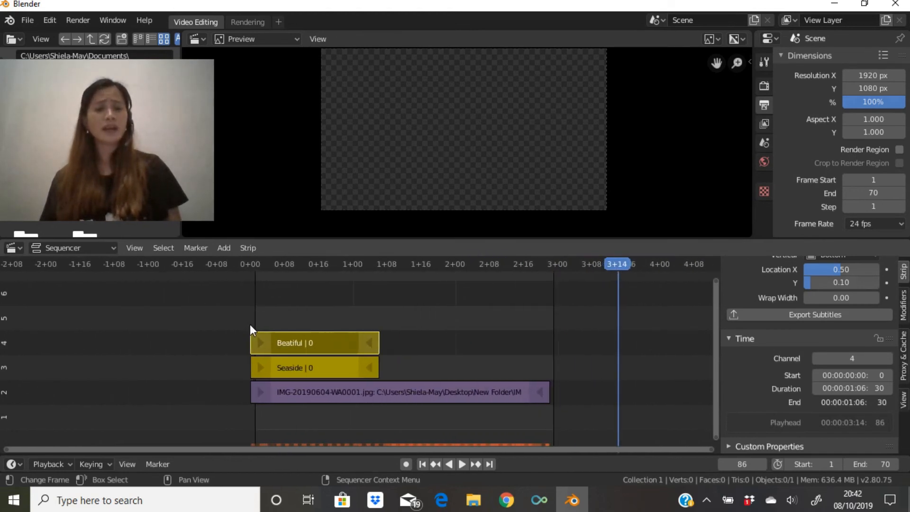
# Move the playhead to frame 0, with the timeline zoomed out around the strips
pyautogui.scroll(-5, 159, 352)
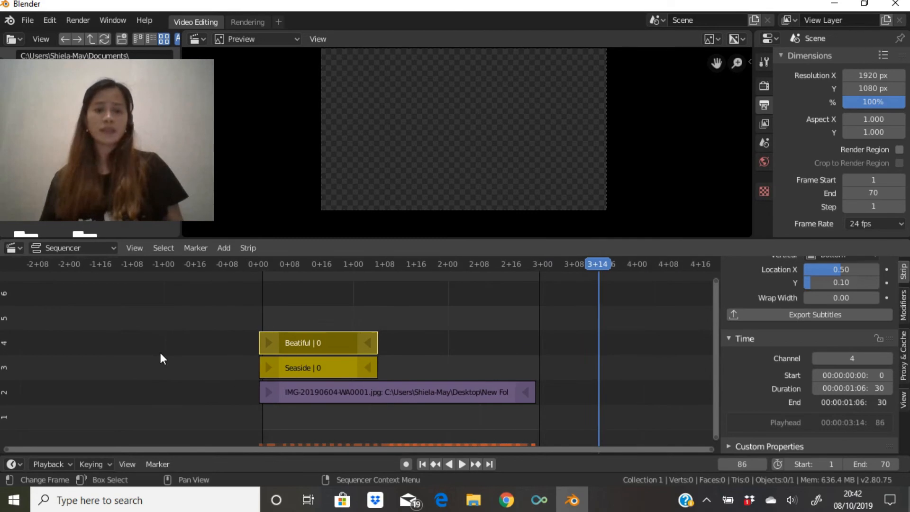
pyautogui.scroll(-5, 189, 350)
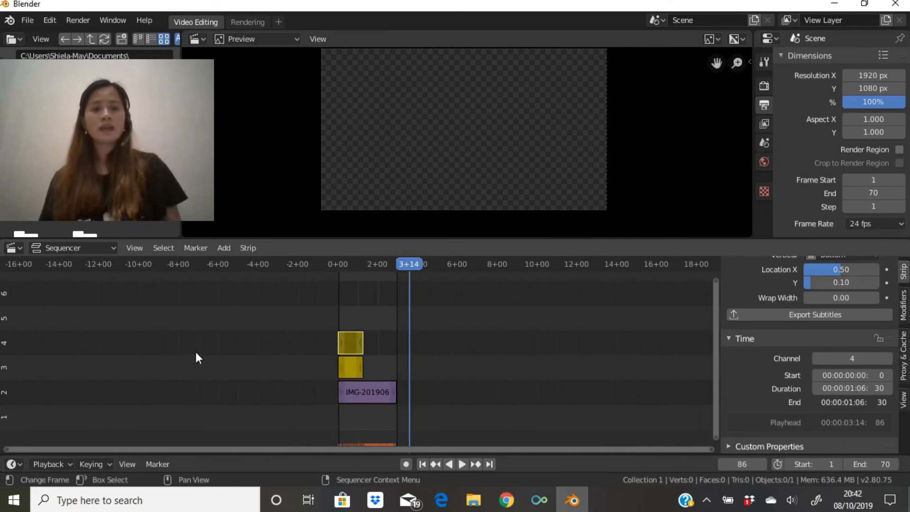
pyautogui.click(336, 264)
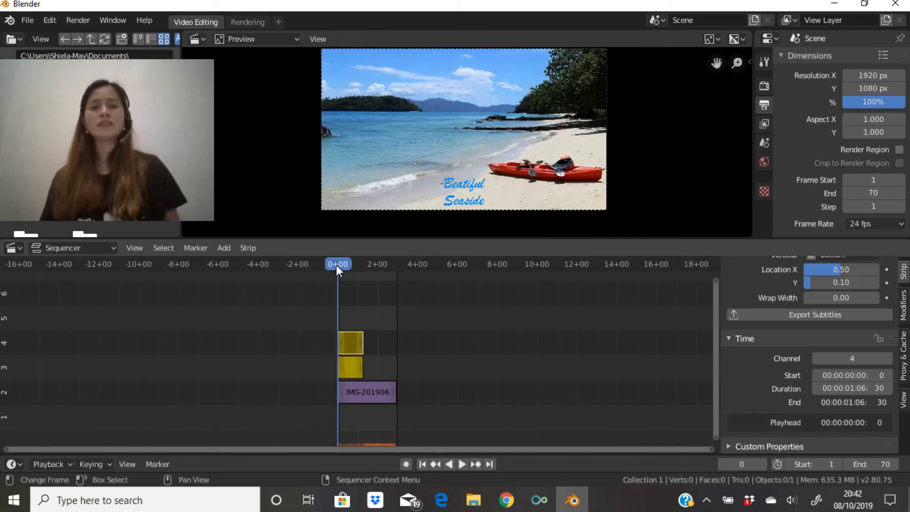
pyautogui.scroll(-6, 554, 380)
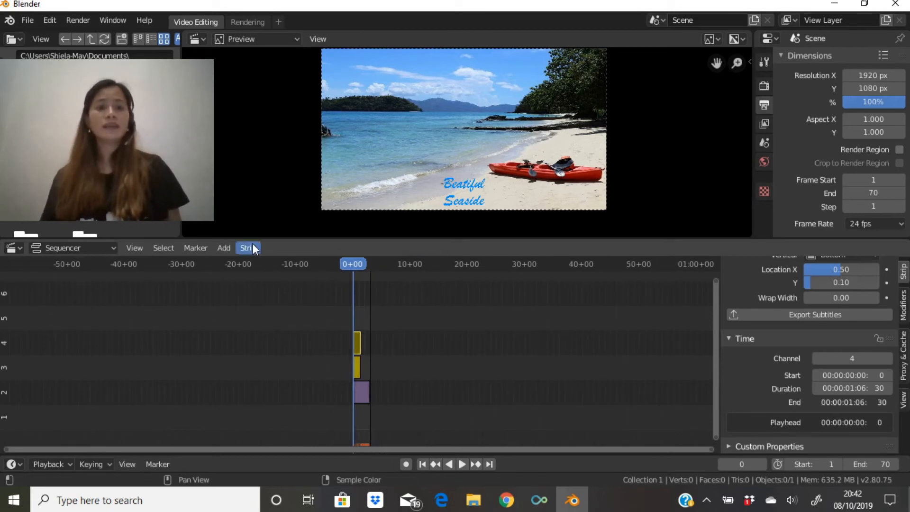
# Add a new text strip at frame 0 above the "Beatiful" strip
pyautogui.click(222, 248)
pyautogui.moveTo(236, 263)
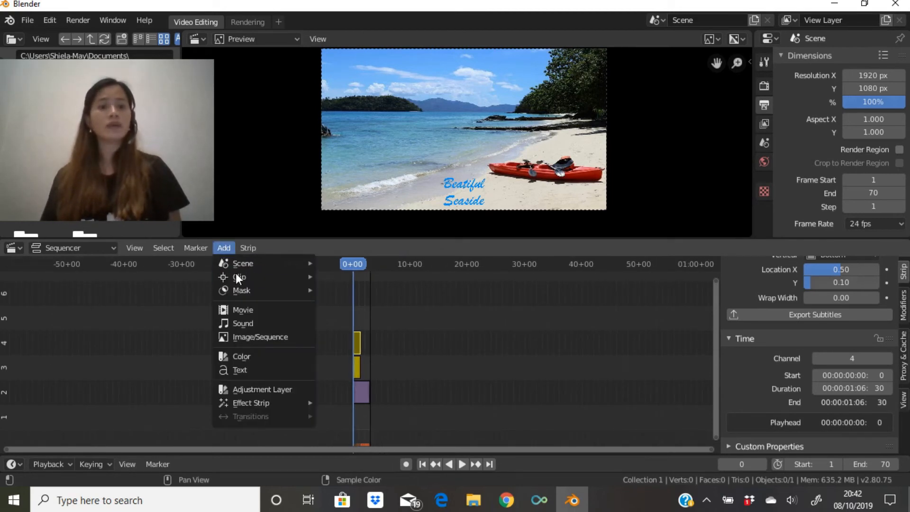
pyautogui.click(270, 369)
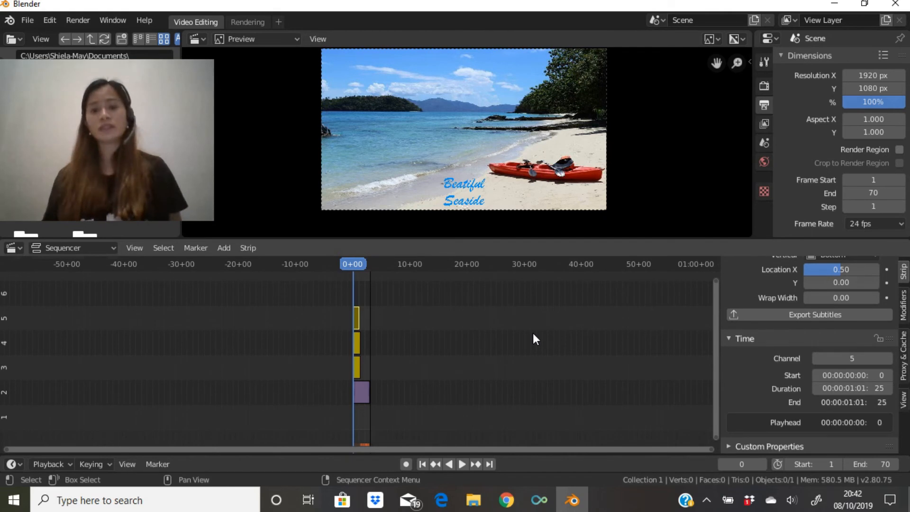
# Erase the extra text strip from channel 5
pyautogui.scroll(9, 514, 360)
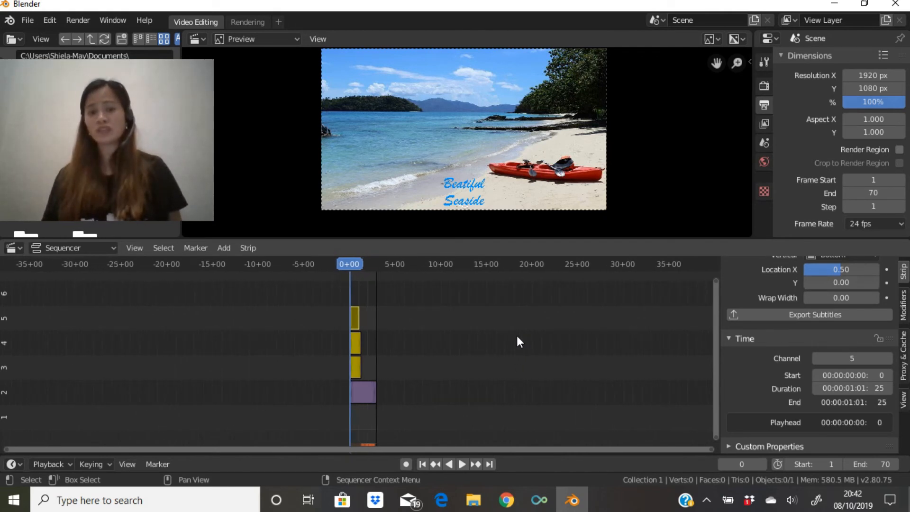
pyautogui.scroll(8, 506, 331)
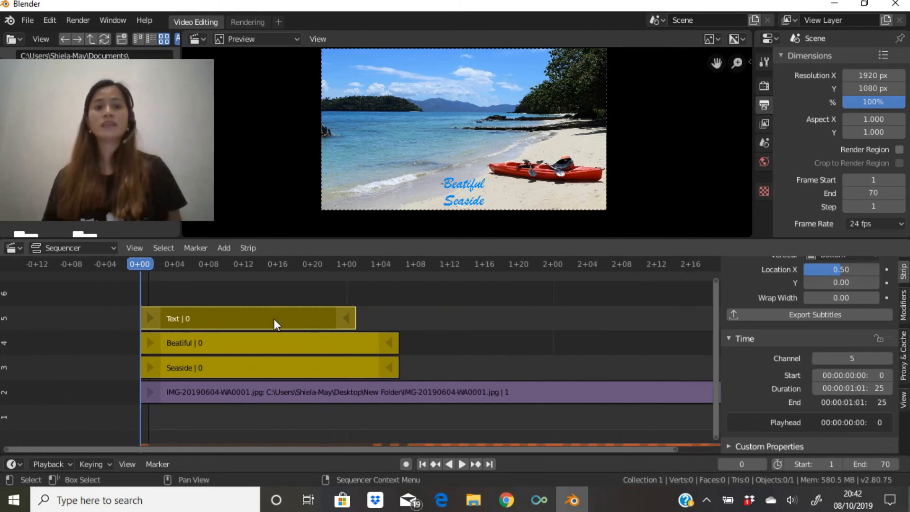
pyautogui.rightClick(278, 319)
pyautogui.click(275, 297)
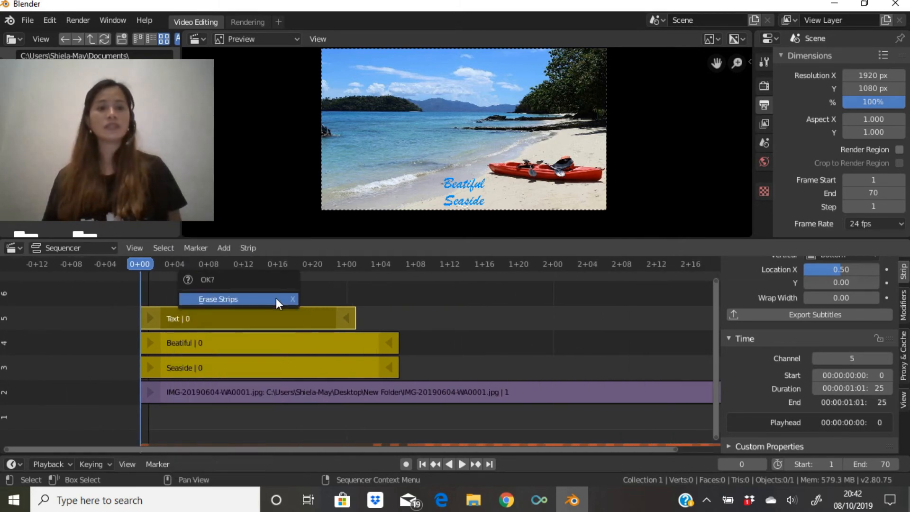
pyautogui.click(275, 298)
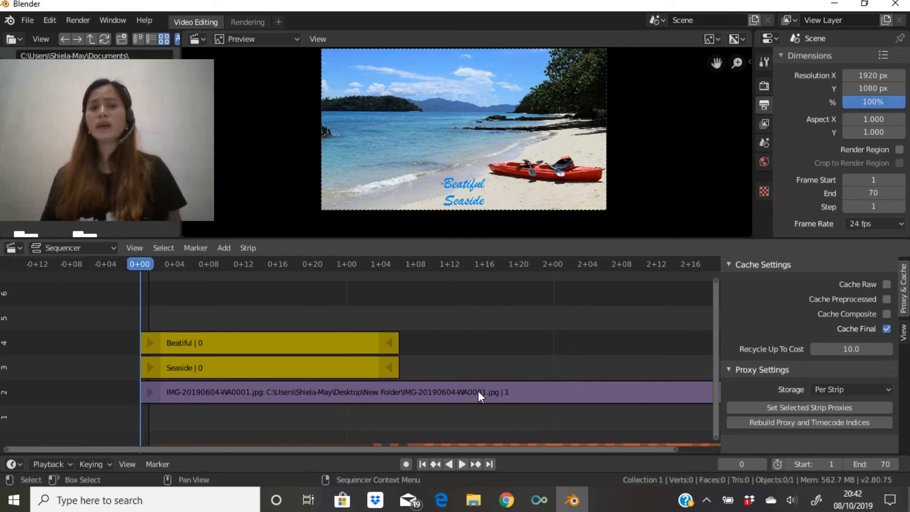
# Move the "Seaside" text strip to channel 1 beneath the image strip, starting at frame -2
pyautogui.click(292, 343)
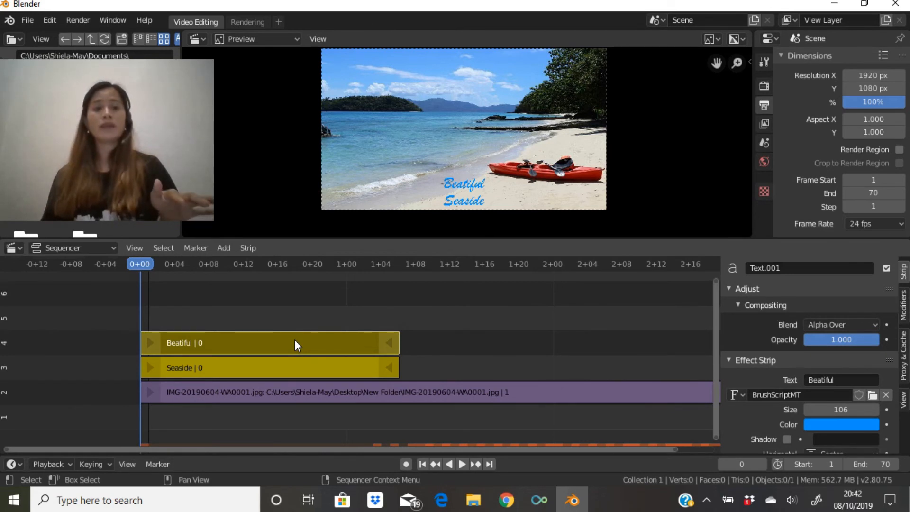
pyautogui.rightClick(294, 339)
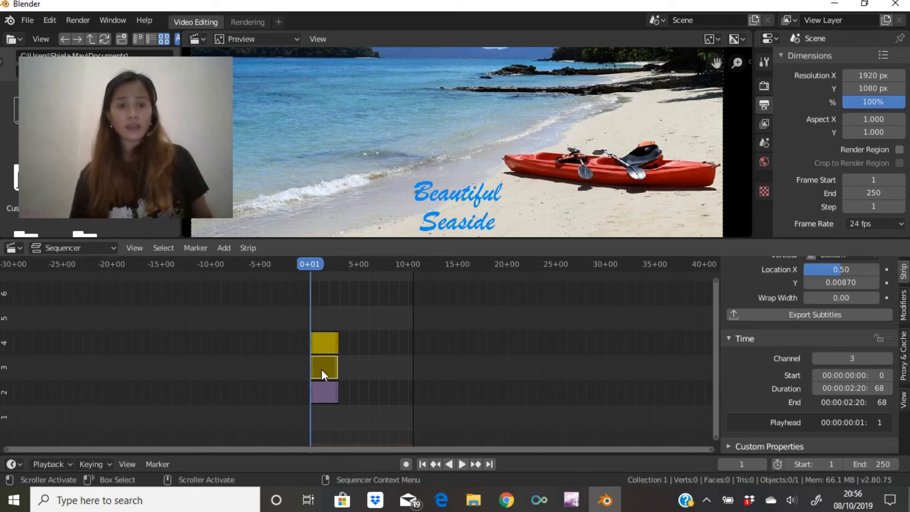
pyautogui.press('g')
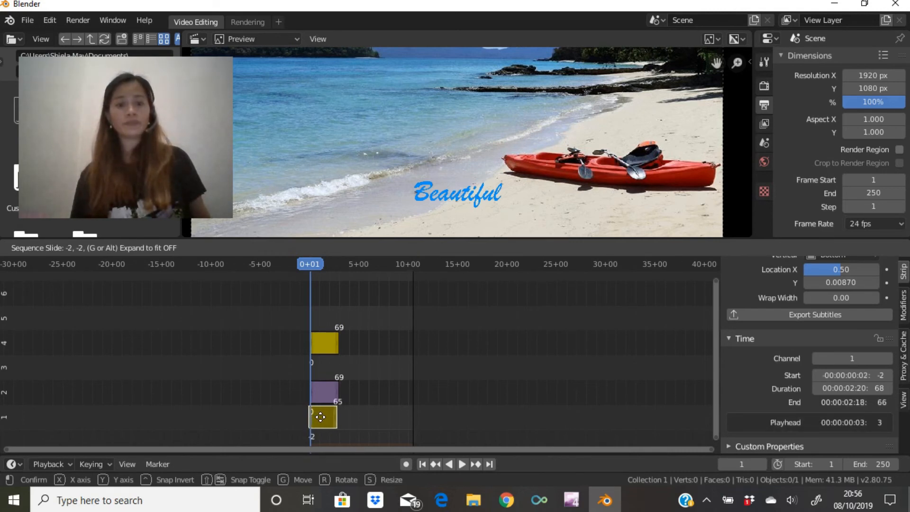
pyautogui.click(321, 417)
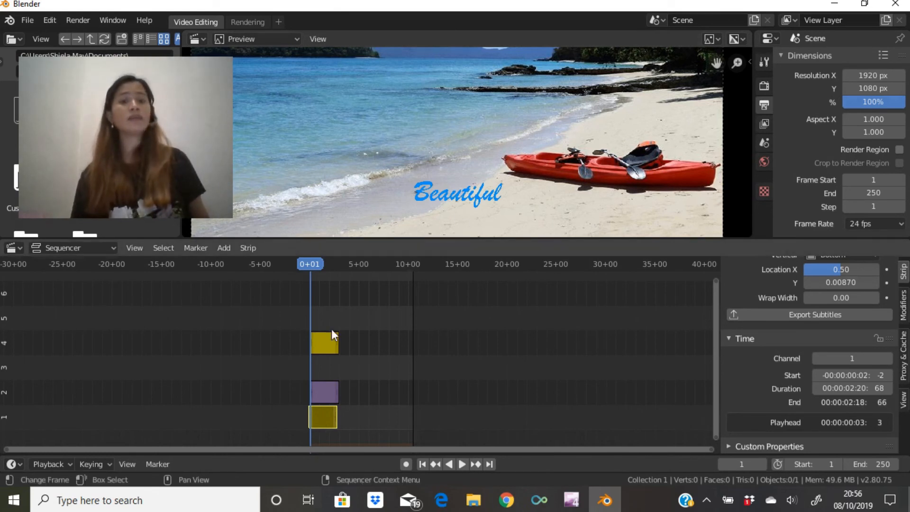
# Move the "Seaside" strip to channel 3 with its start at frame 110, and extend its left end back to frame 94
pyautogui.click(322, 397)
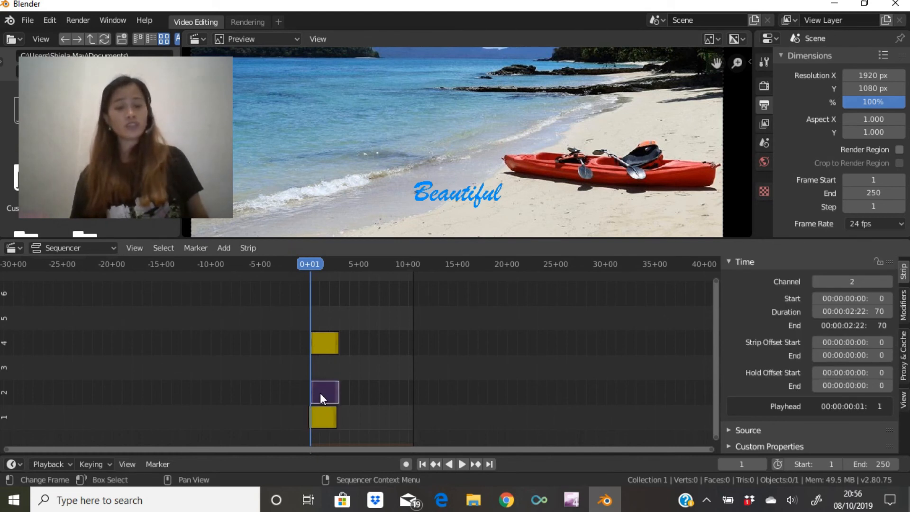
pyautogui.click(318, 415)
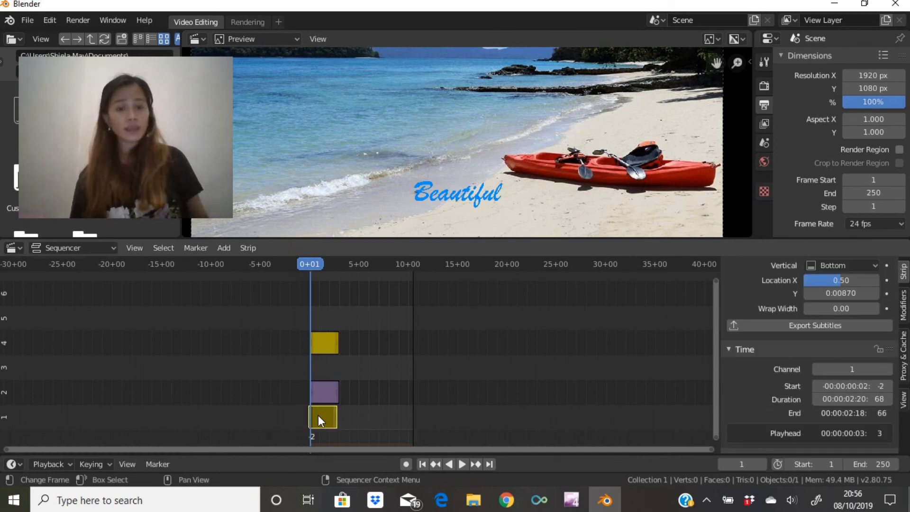
pyautogui.click(322, 396)
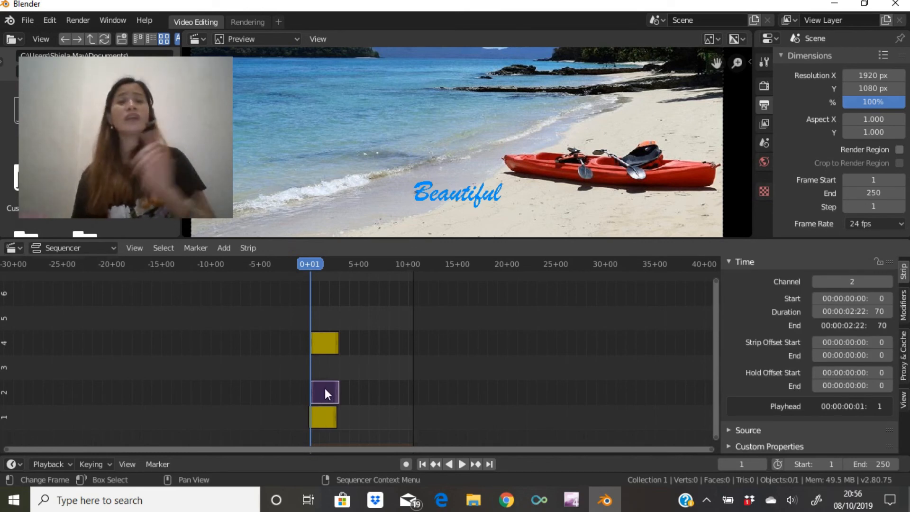
pyautogui.click(322, 416)
pyautogui.press('g')
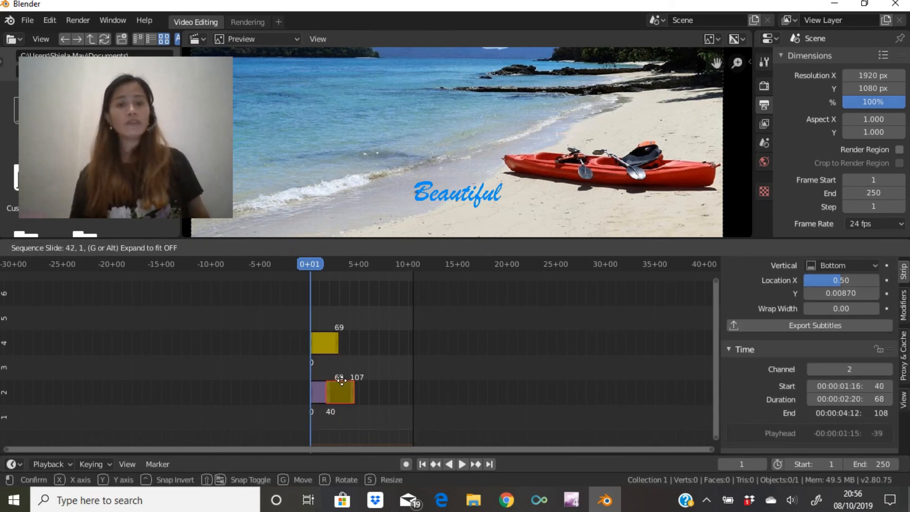
pyautogui.click(368, 373)
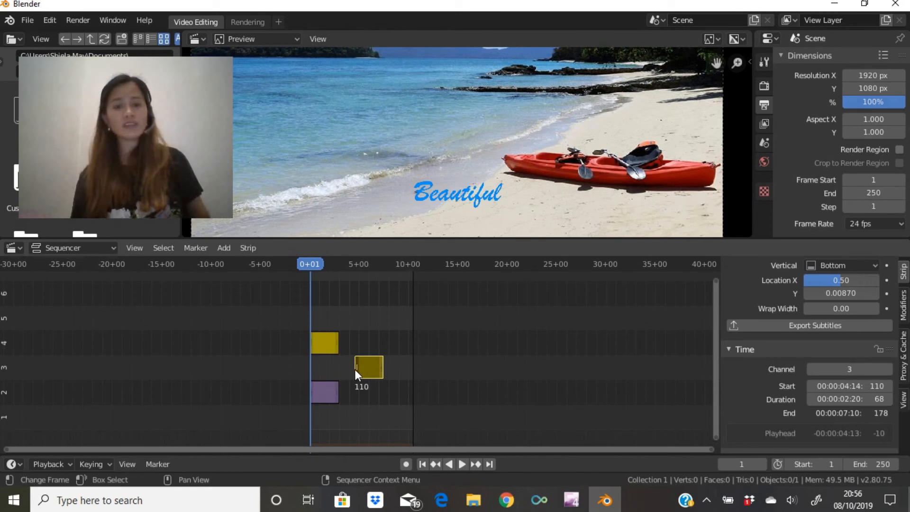
pyautogui.press('g')
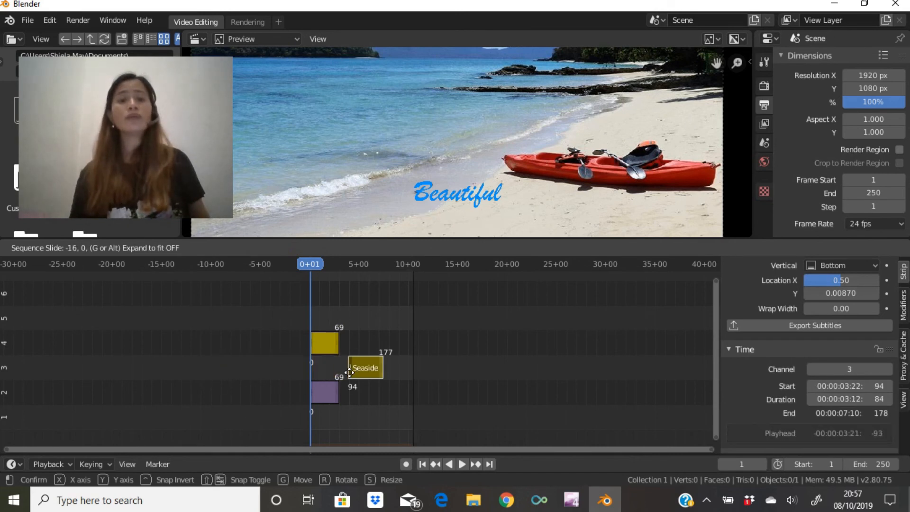
pyautogui.click(350, 373)
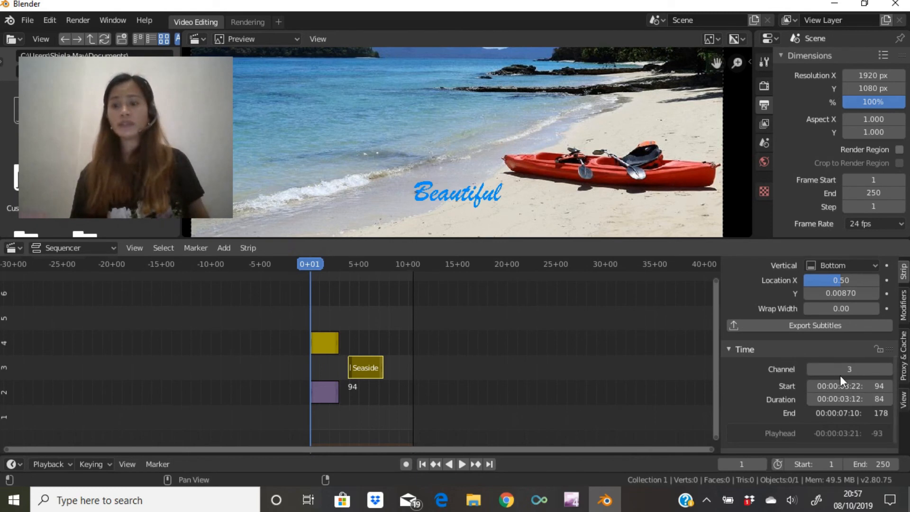
# Set the "Seaside" strip's start to frame 0 and its duration to 70 frames
pyautogui.click(816, 387)
pyautogui.press('BackSpace')
pyautogui.press('Return')
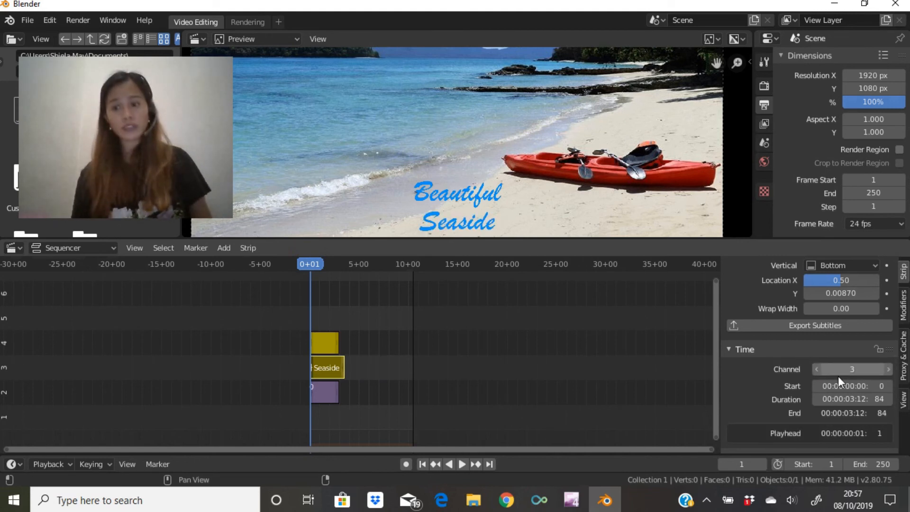
pyautogui.click(846, 399)
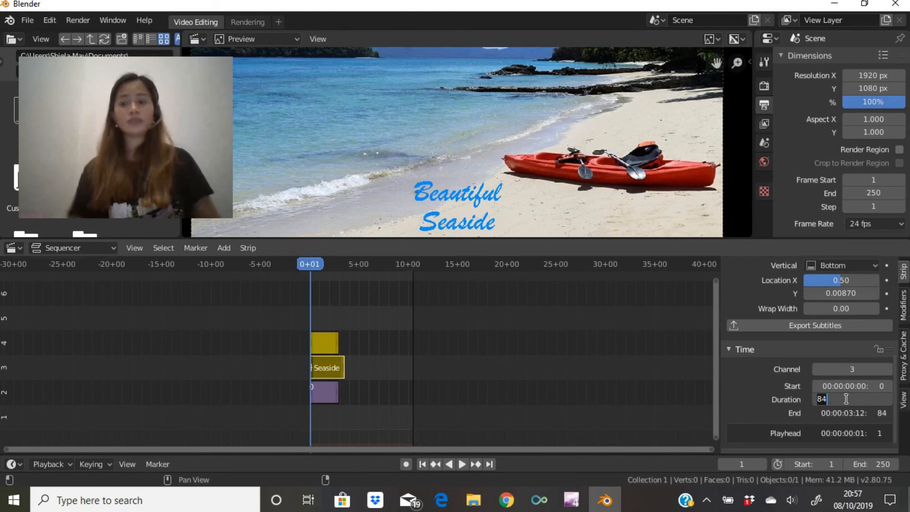
pyautogui.write('70')
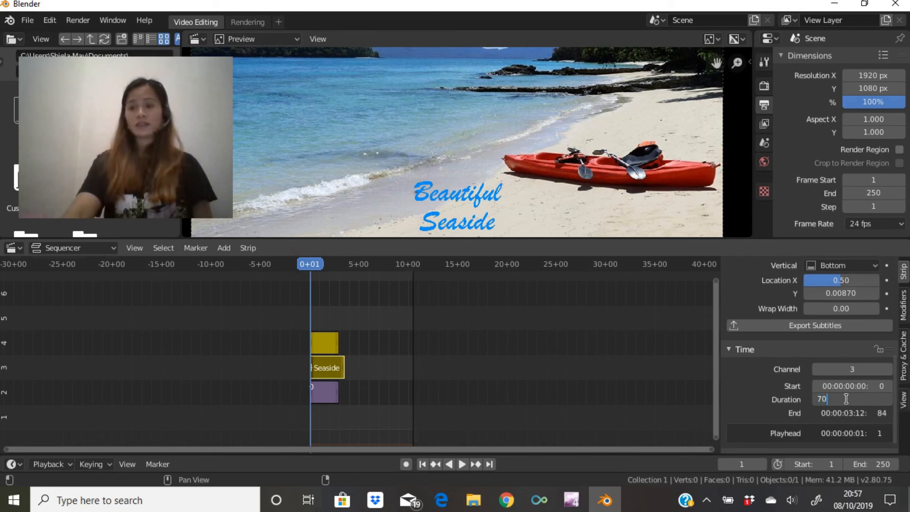
pyautogui.press('Return')
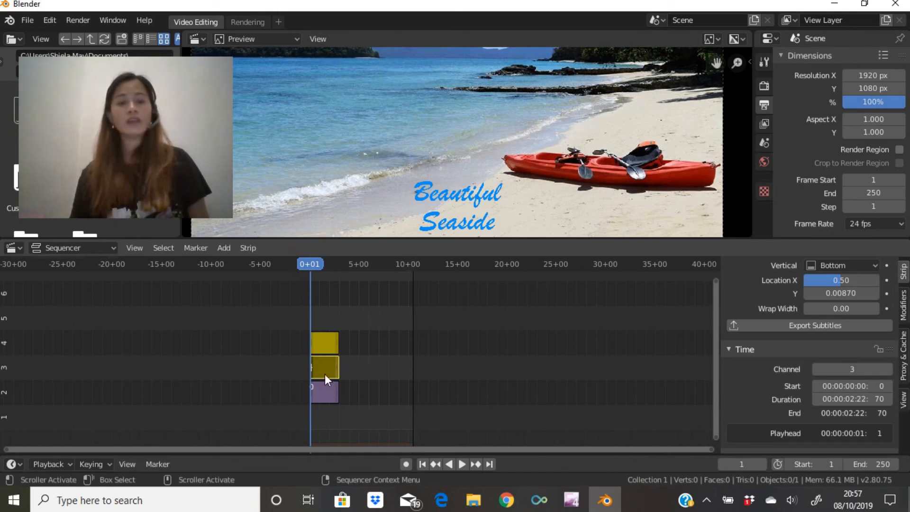
# Slide the "Seaside" strip 3 frames later within channel 3
pyautogui.click(368, 373)
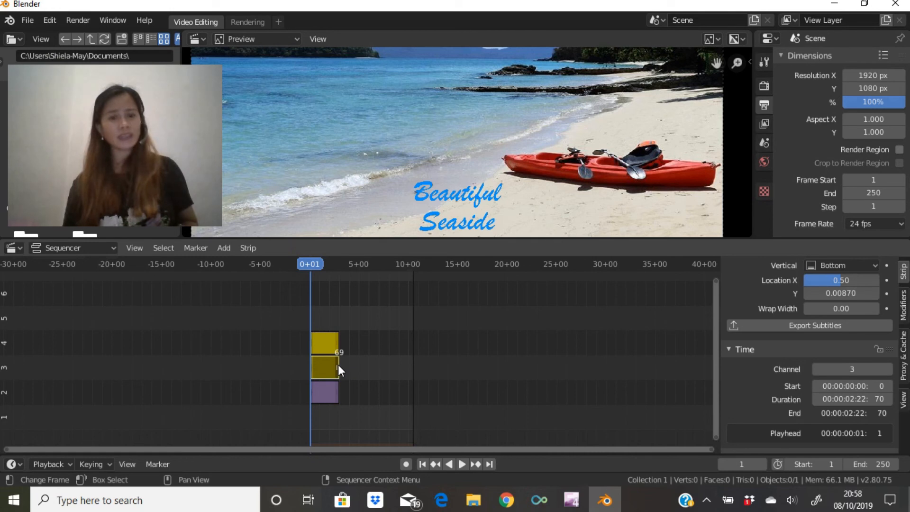
pyautogui.moveTo(337, 367)
pyautogui.mouseDown()
pyautogui.moveTo(636, 367)
pyautogui.moveTo(433, 388)
pyautogui.moveTo(335, 379)
pyautogui.mouseUp()
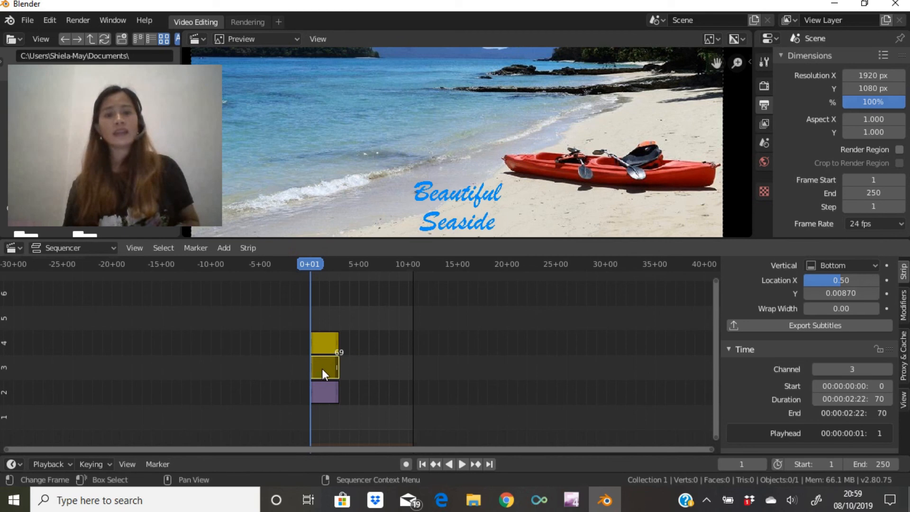
pyautogui.press('g')
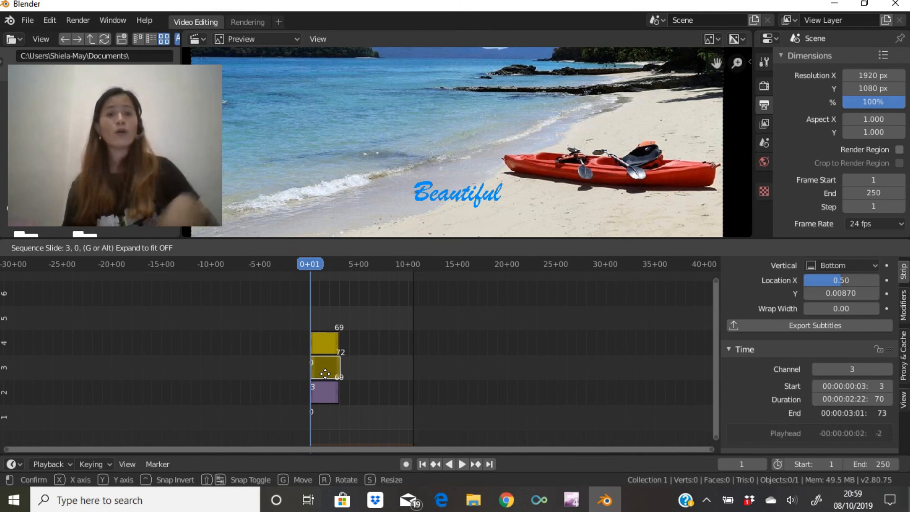
pyautogui.click(325, 373)
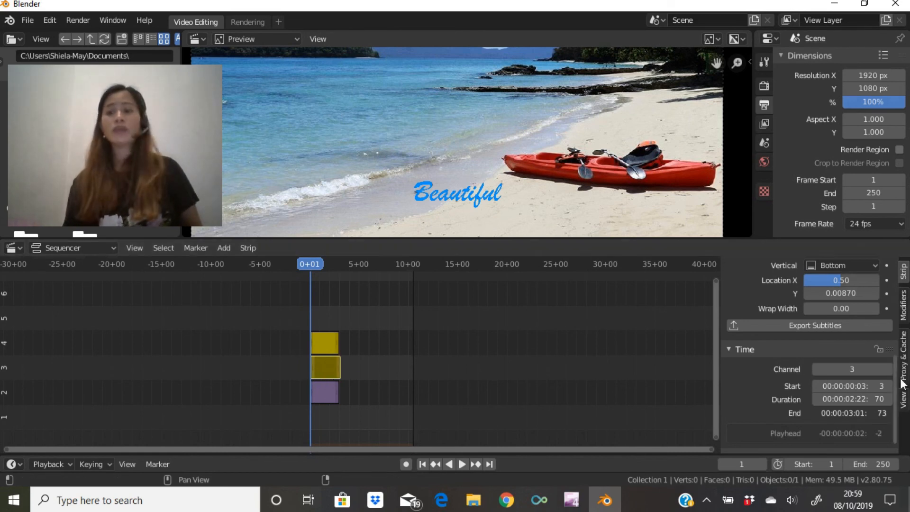
# Step the "Seaside" strip's start back to frame 0
pyautogui.click(816, 386)
pyautogui.click(817, 386)
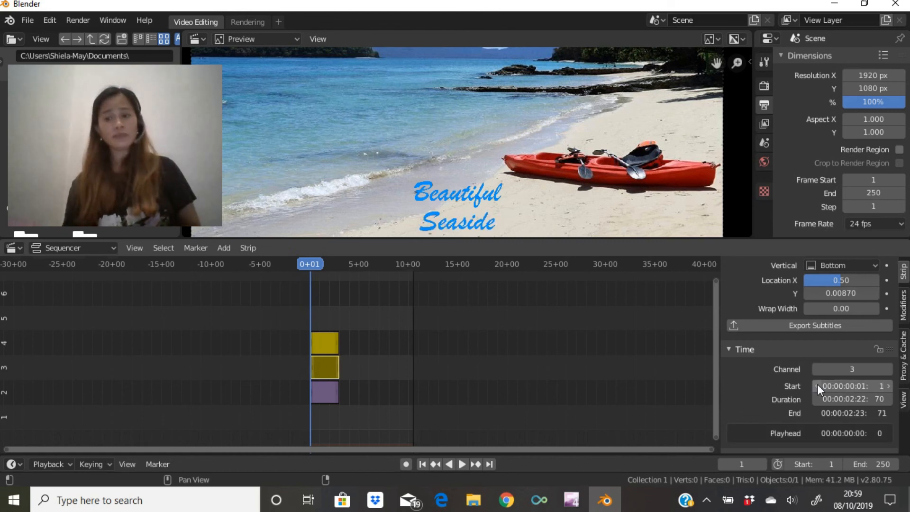
pyautogui.click(816, 385)
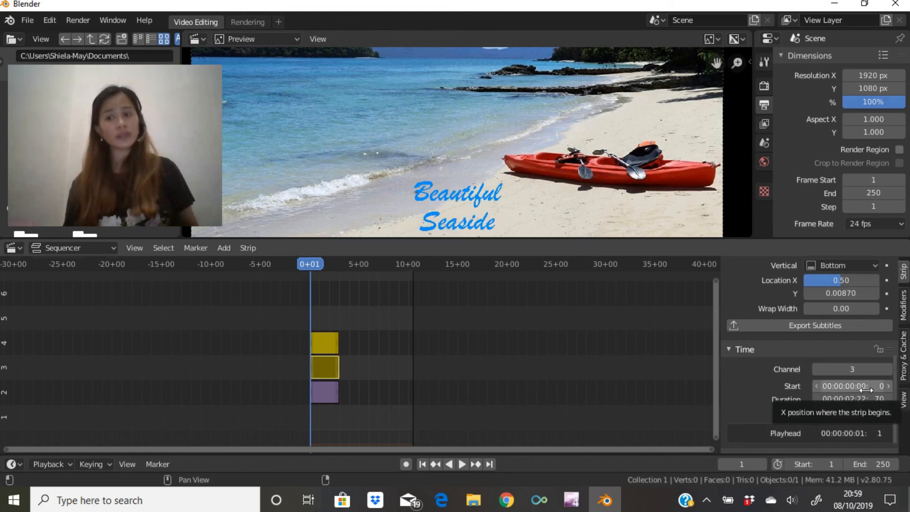